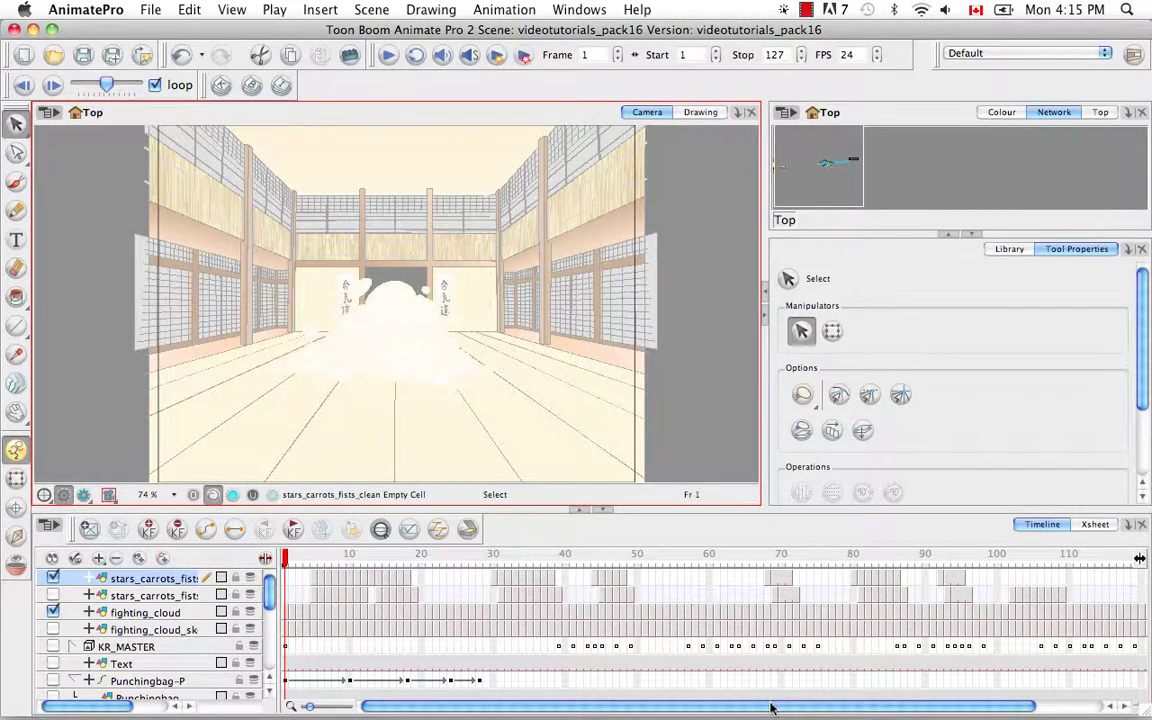
Scroll the timeline to its end and jump to the last frame, 127.
left_click_drag(770, 708, 938, 707)
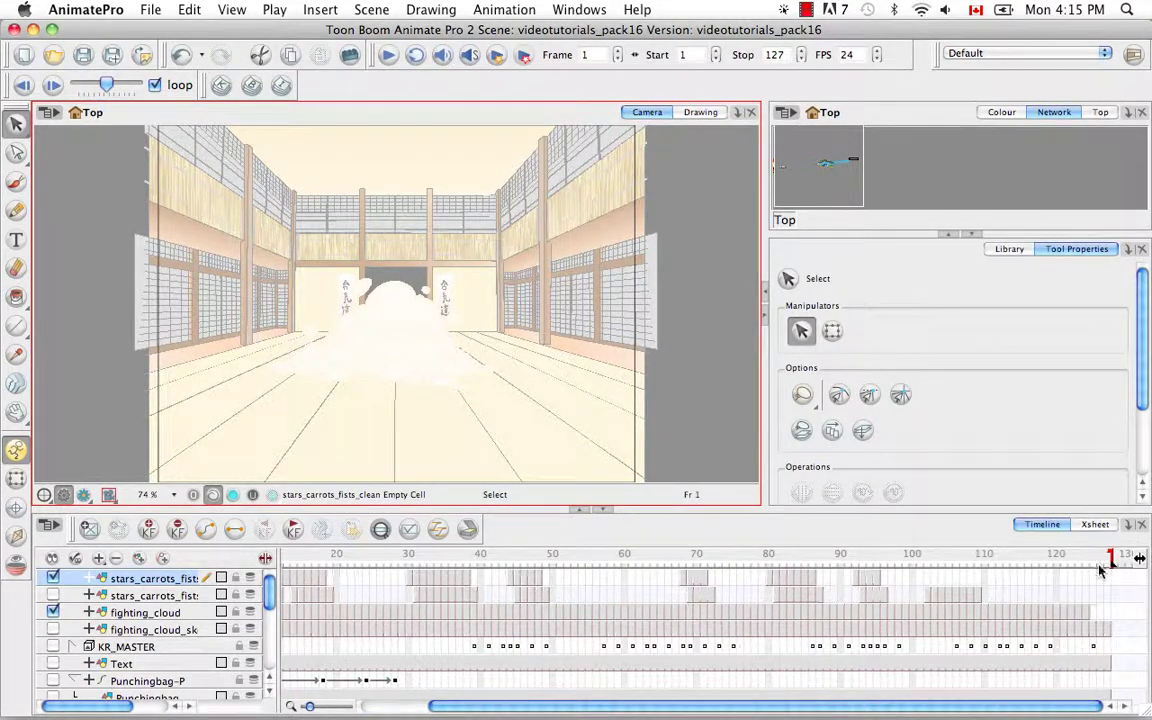
key("shift+period")
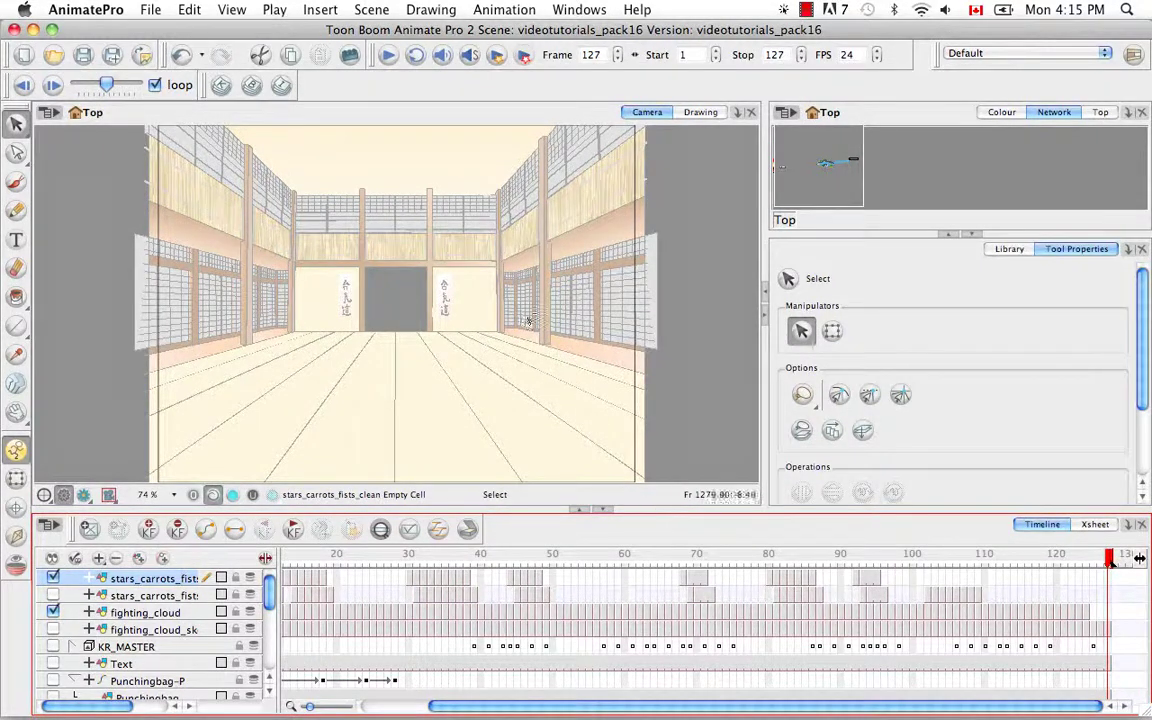
Set Scene Length's Number of Frames to 150 and confirm it.
left_click(371, 10)
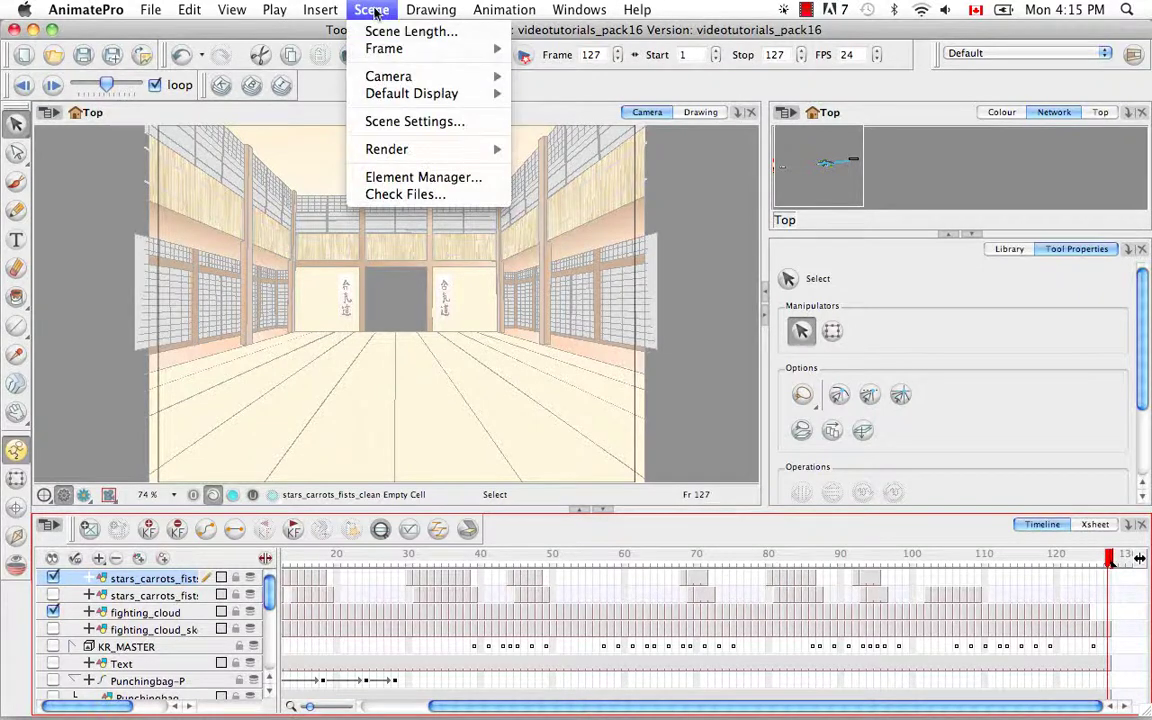
left_click(384, 36)
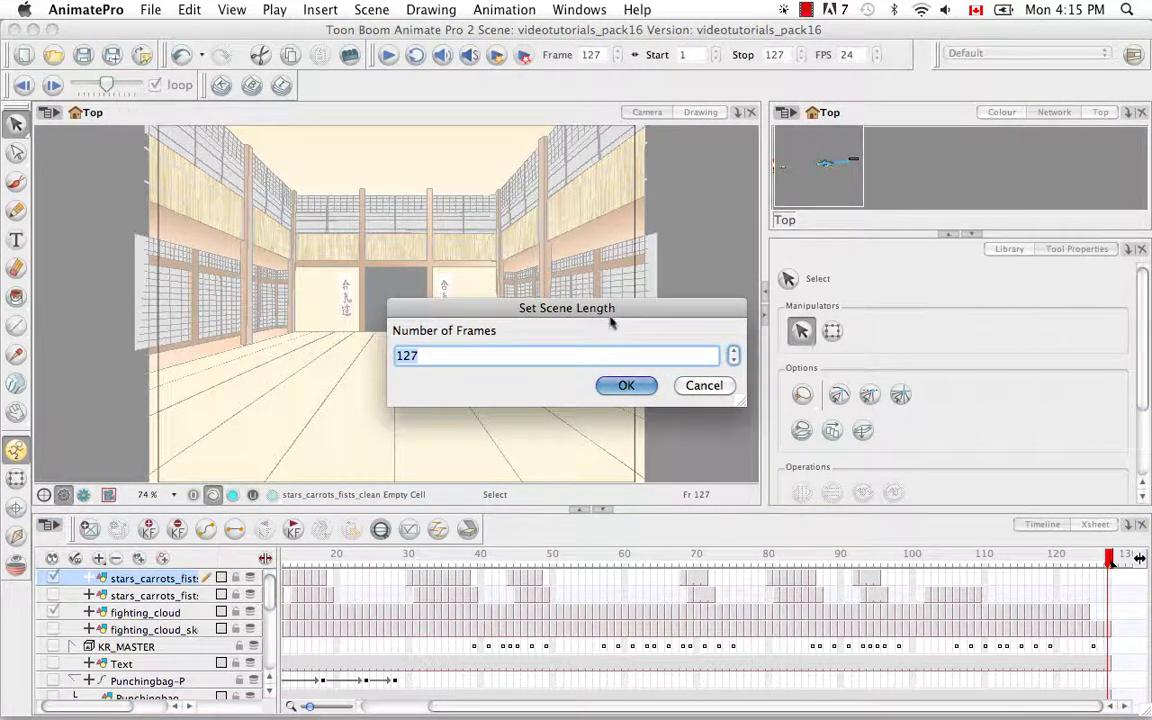
left_click(734, 352)
left_click(734, 352)
left_click(734, 352)
left_click(734, 352)
type("150")
left_click(625, 385)
left_click_drag(843, 710, 953, 710)
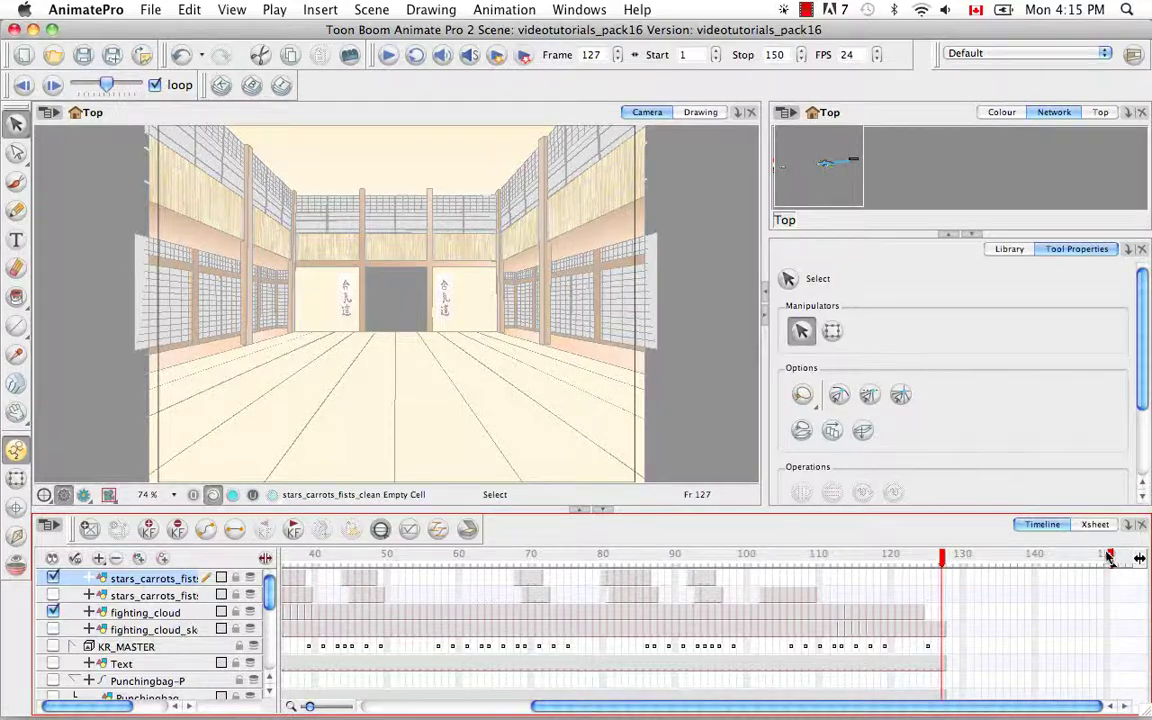
Go to frame 150, then extend the scene's end and the current frame to 170.
left_click(1109, 558)
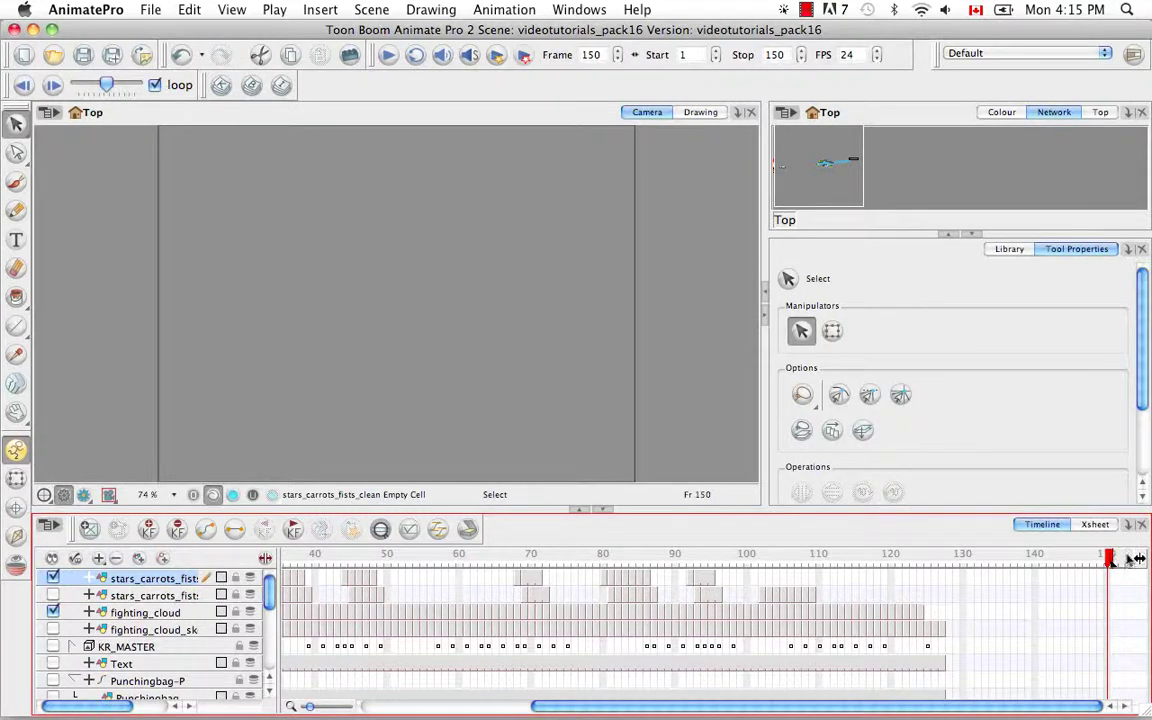
scroll(1128, 559, "right", 5)
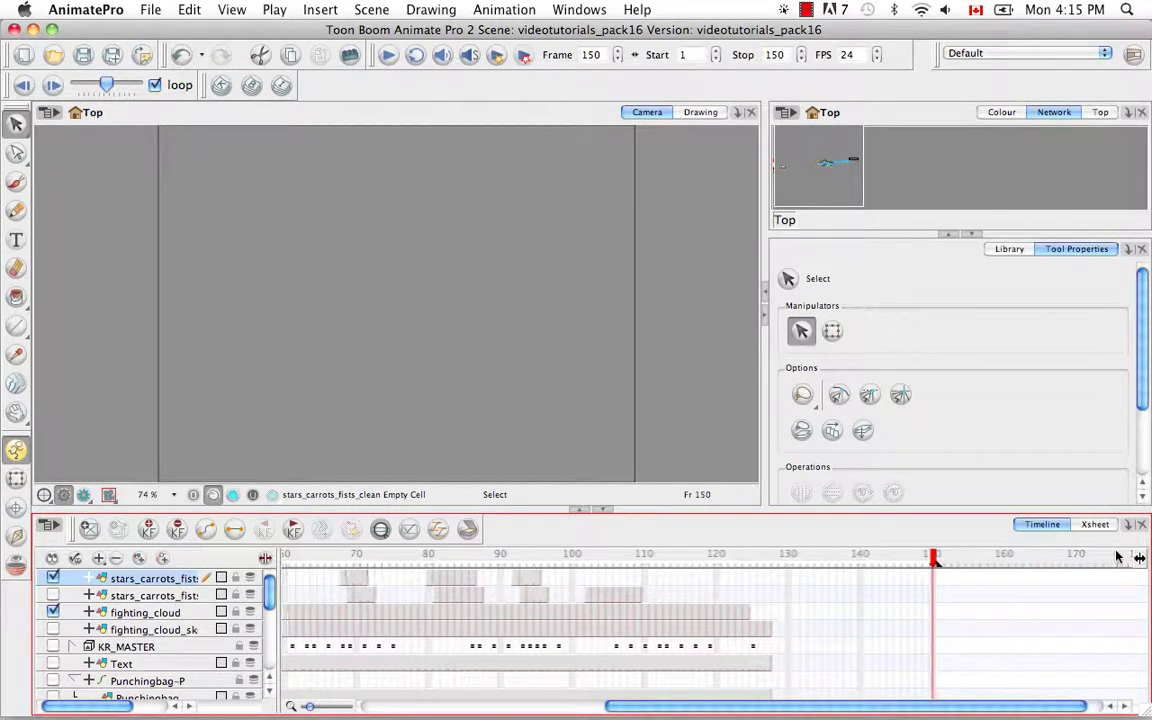
scroll(1118, 557, "right", 1)
left_click_drag(1076, 556, 1072, 556)
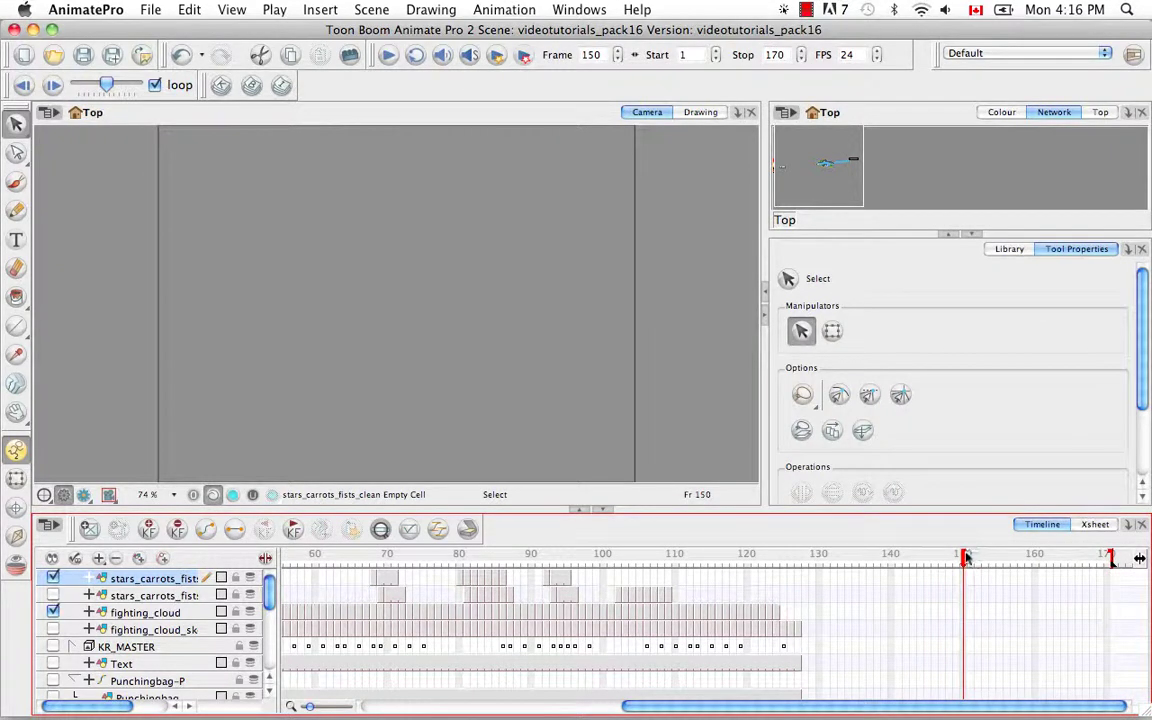
left_click_drag(965, 556, 1108, 558)
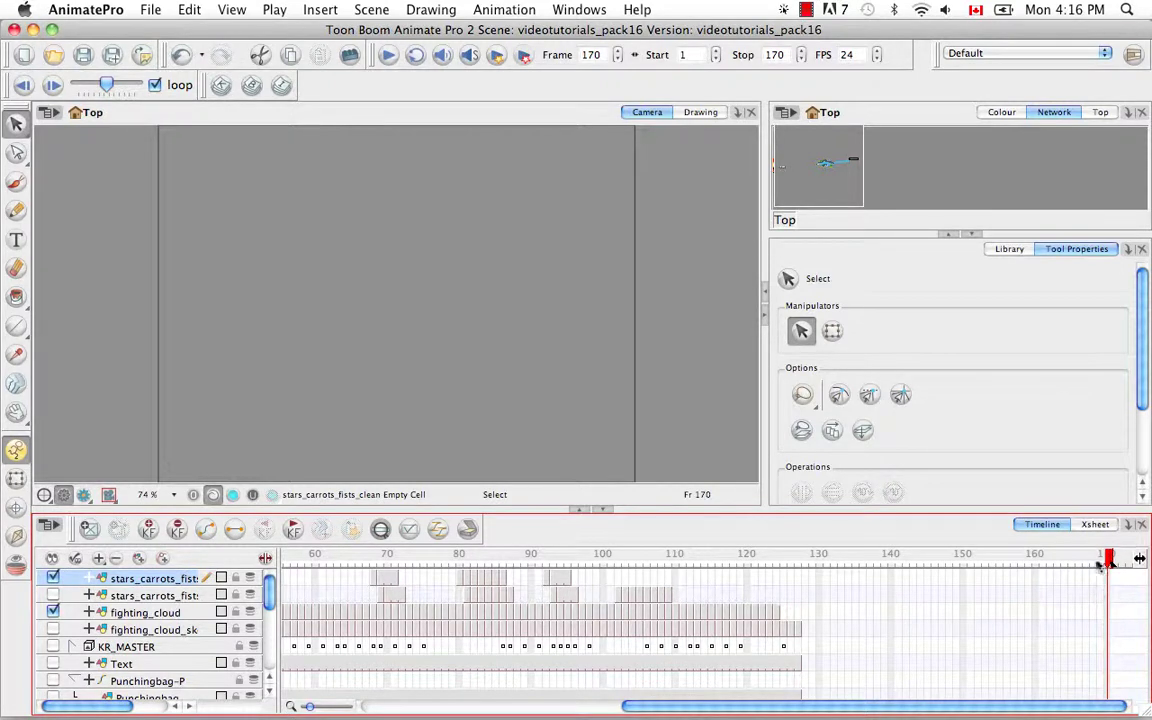
Switch to the Xsheet view and maximize it to fill the window.
left_click(1095, 525)
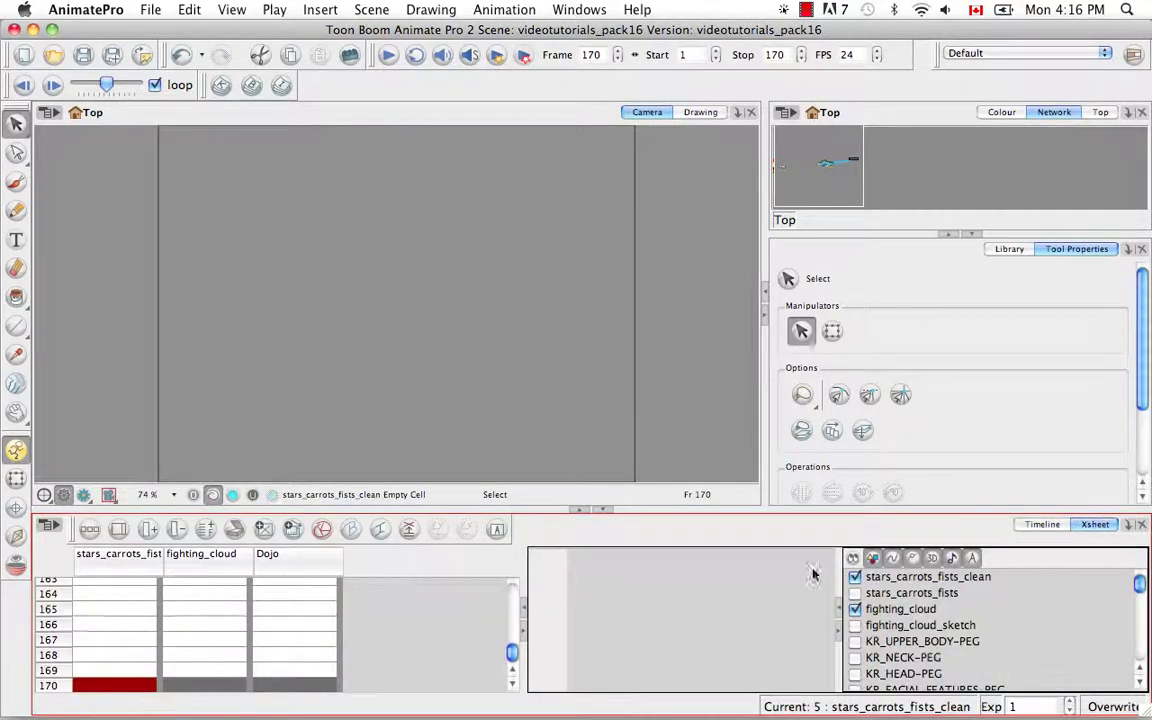
left_click(576, 510)
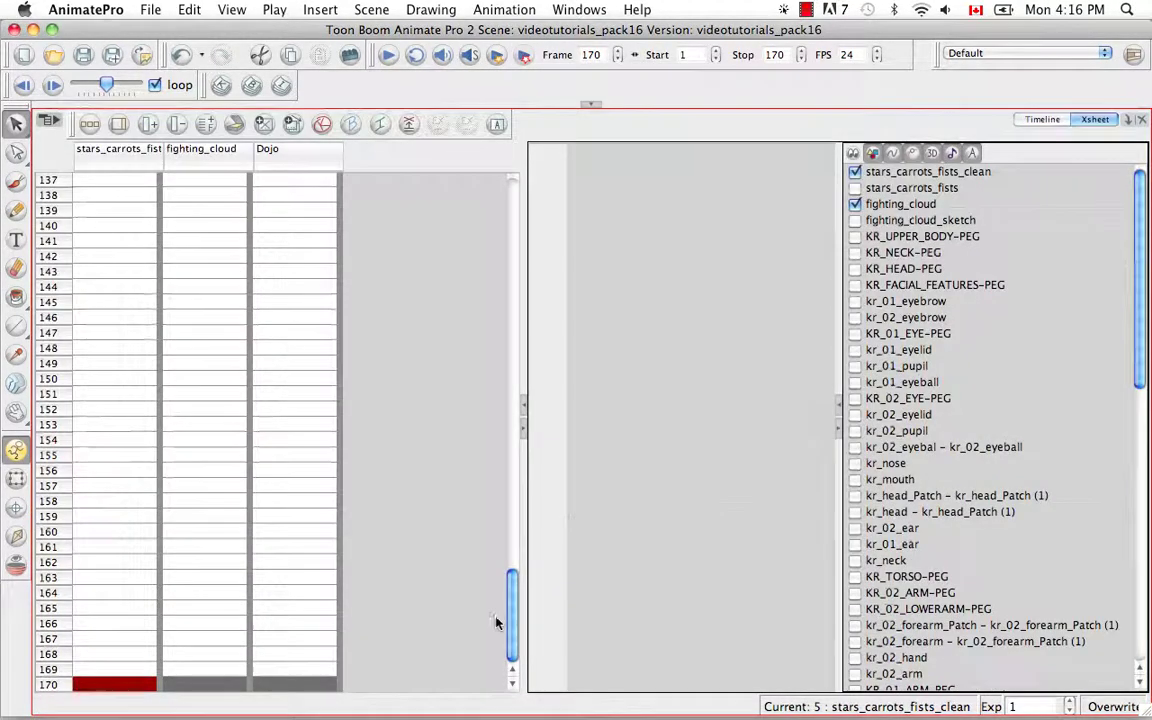
left_click_drag(512, 604, 483, 210)
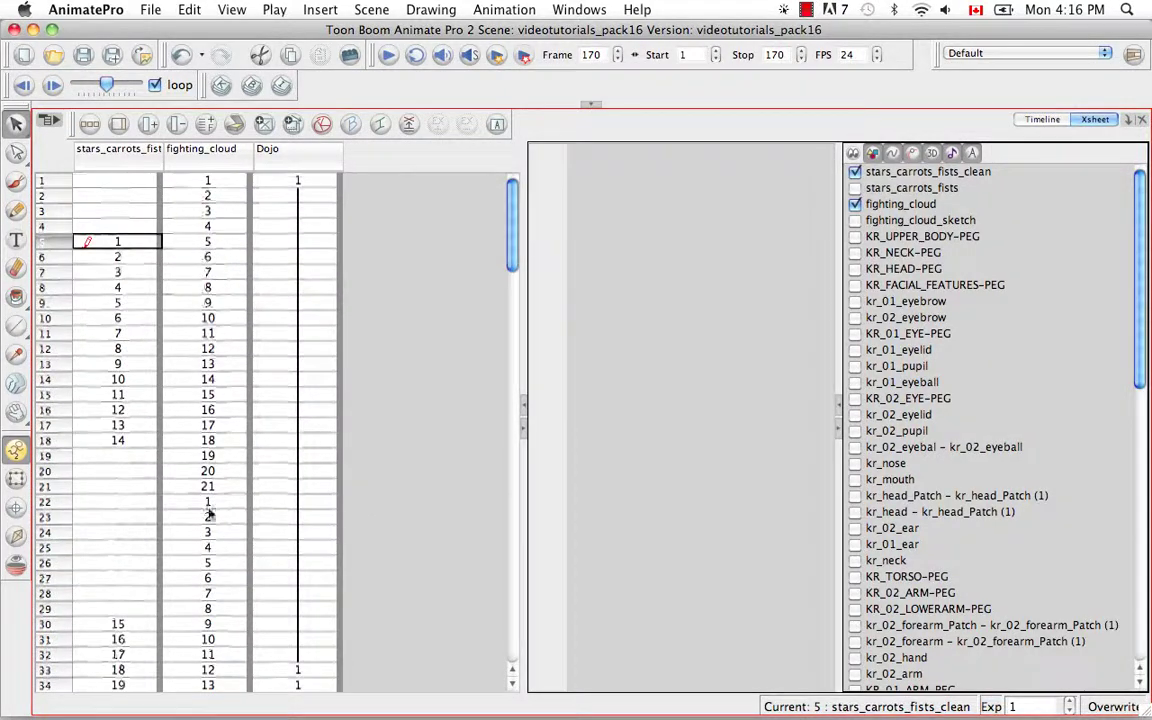
Insert 3 blank frames before frame 5 of stars_carrots_fists with Add Frames Before Selection.
left_click(123, 242)
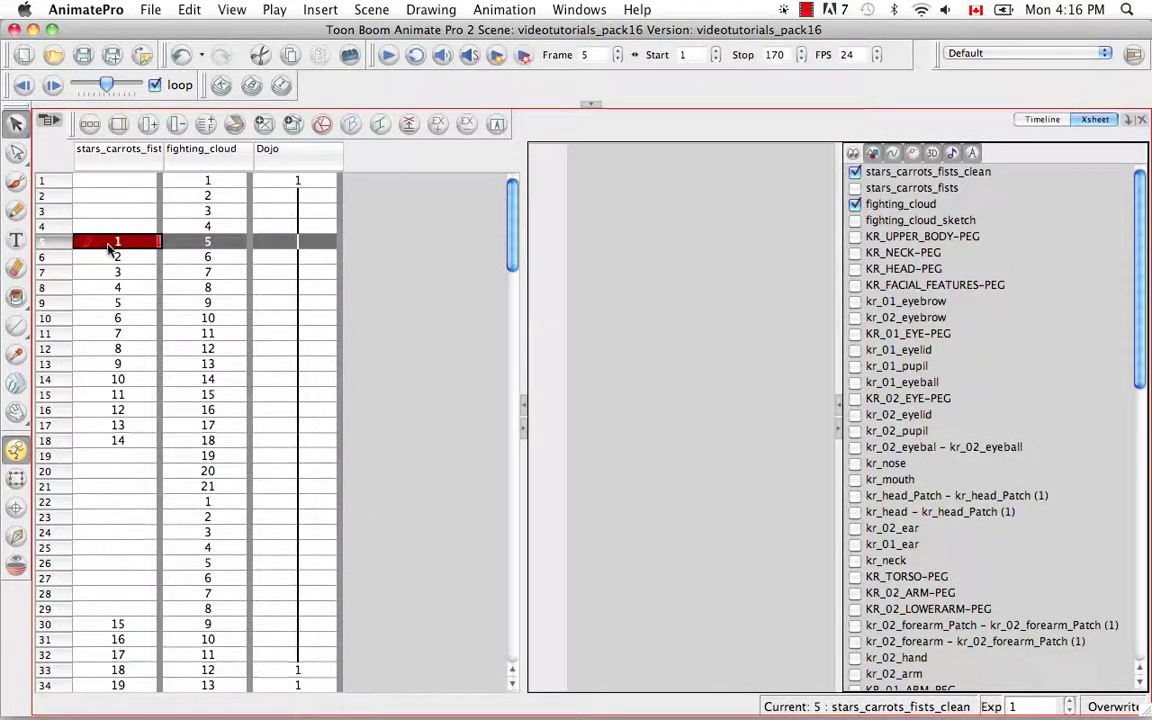
left_click(378, 10)
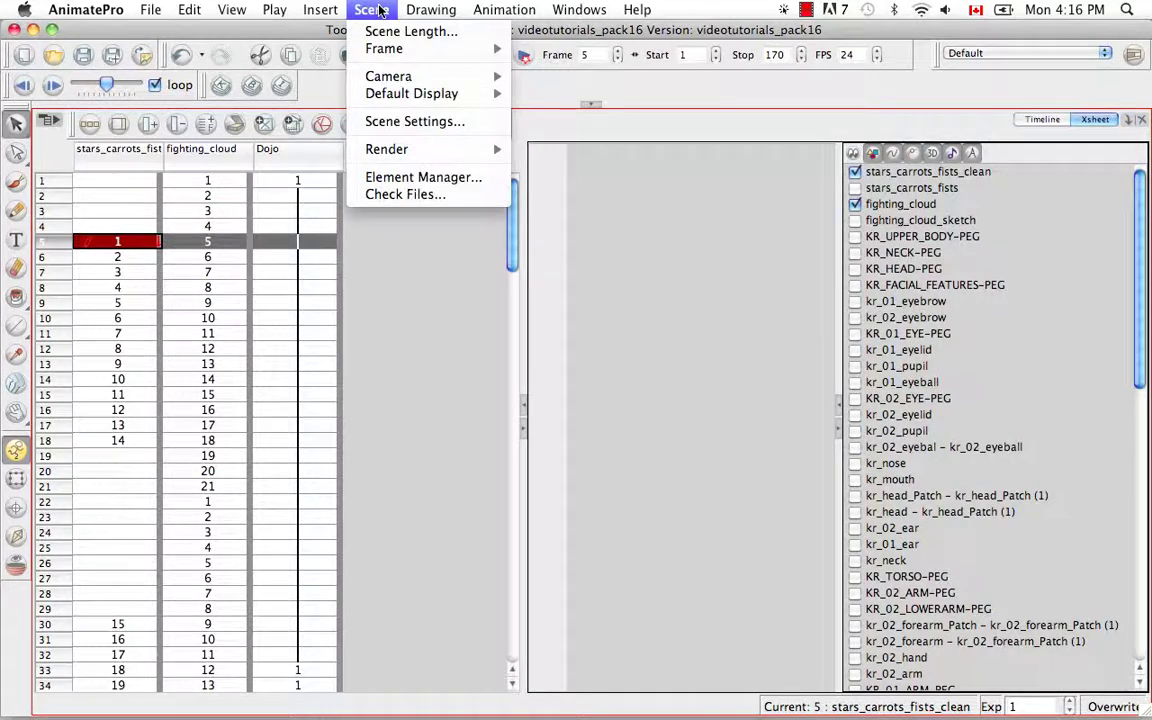
mouse_move(391, 50)
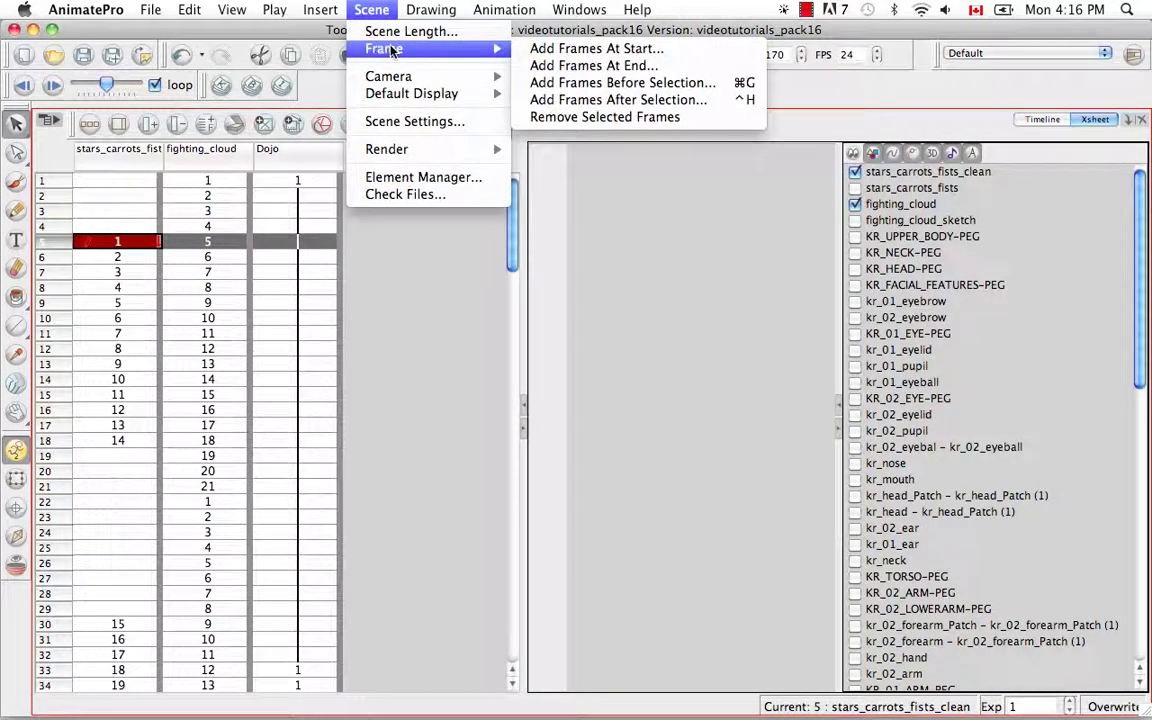
left_click(577, 87)
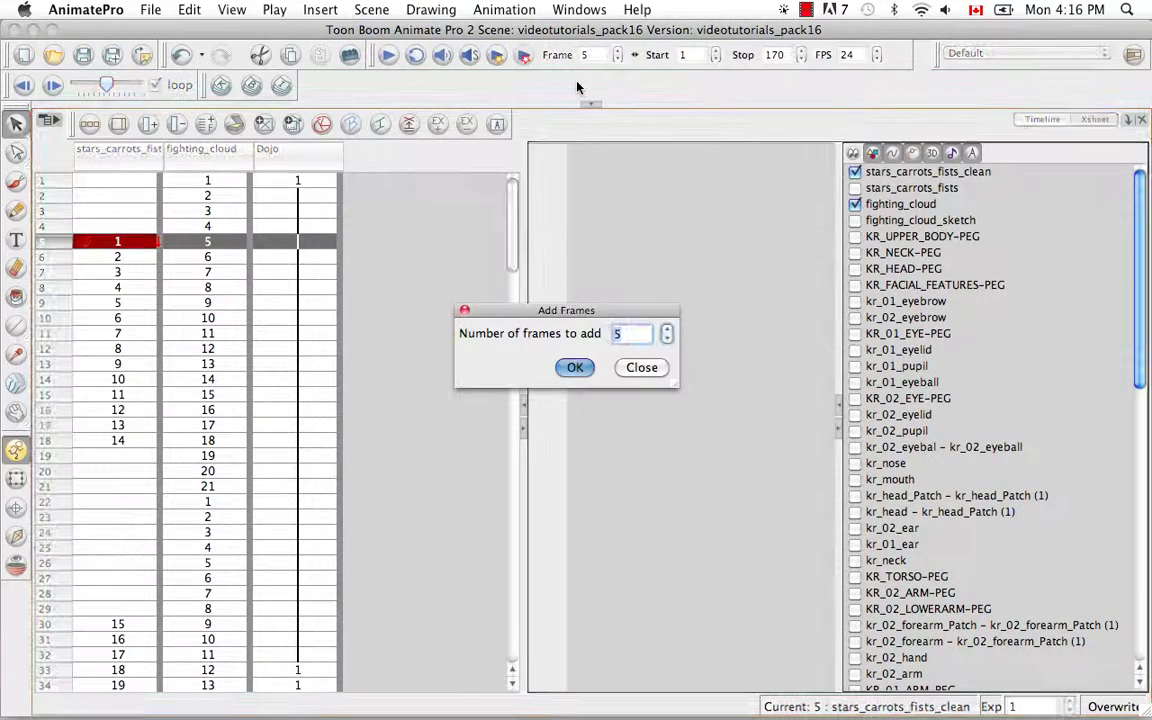
left_click(668, 340)
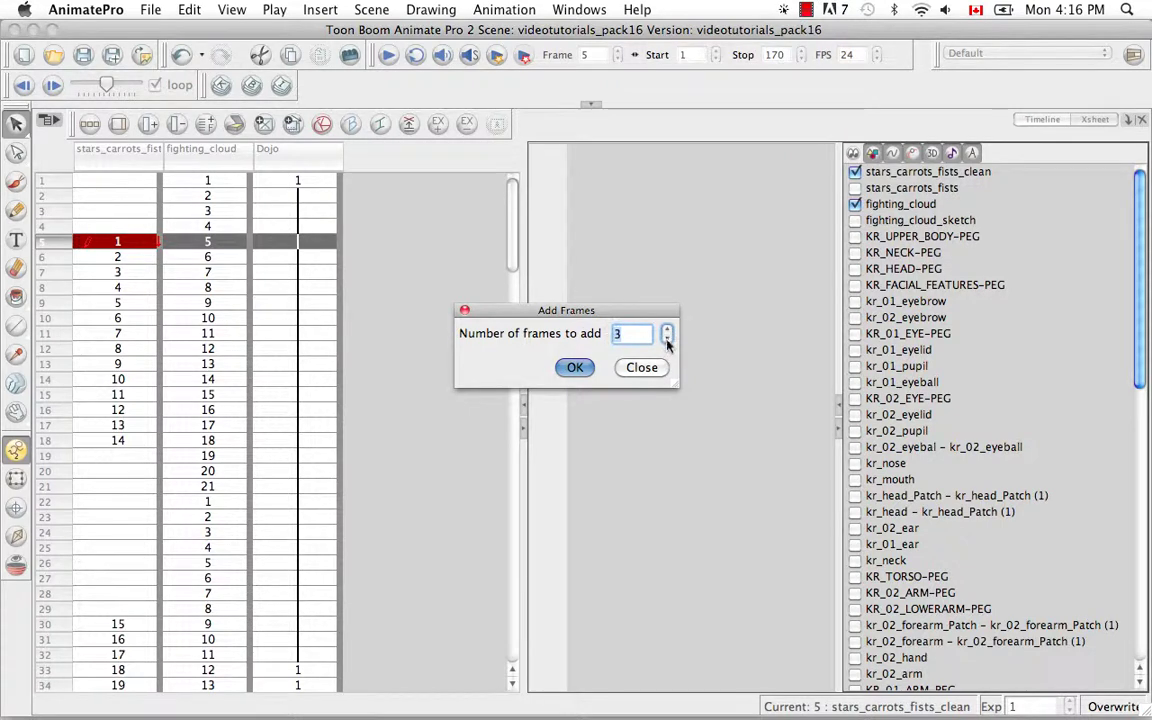
left_click(577, 368)
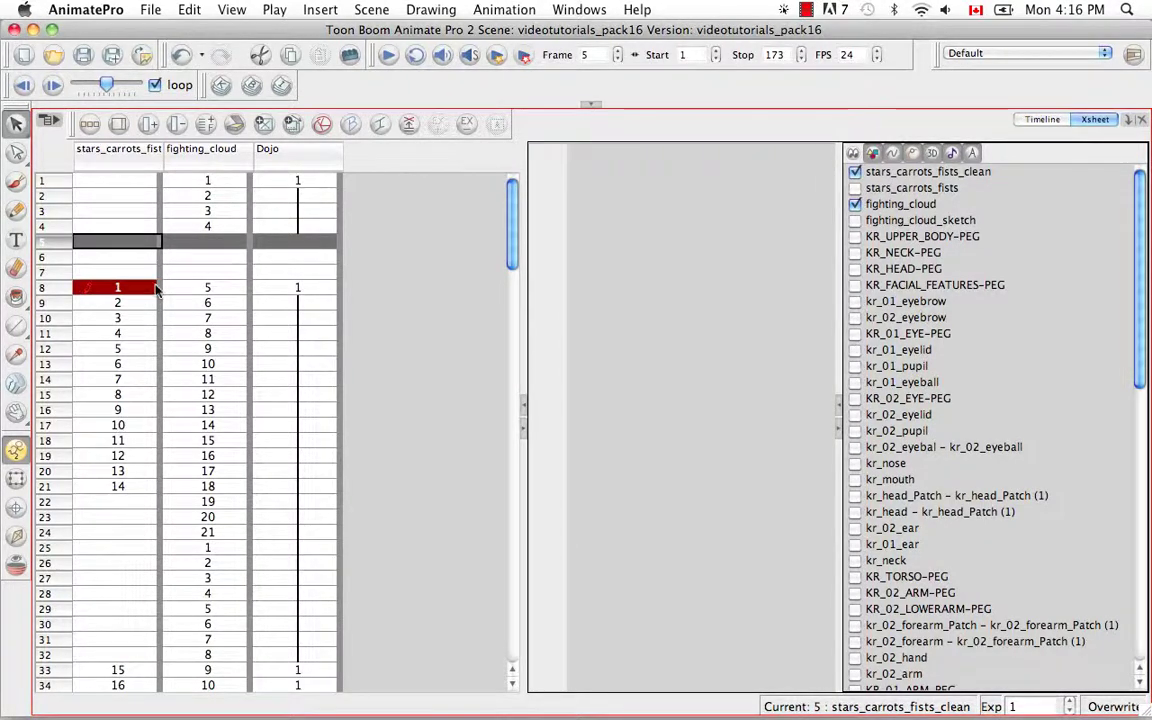
Undo the insertion, add 3 frames after frame 5, then undo that too.
left_click(182, 56)
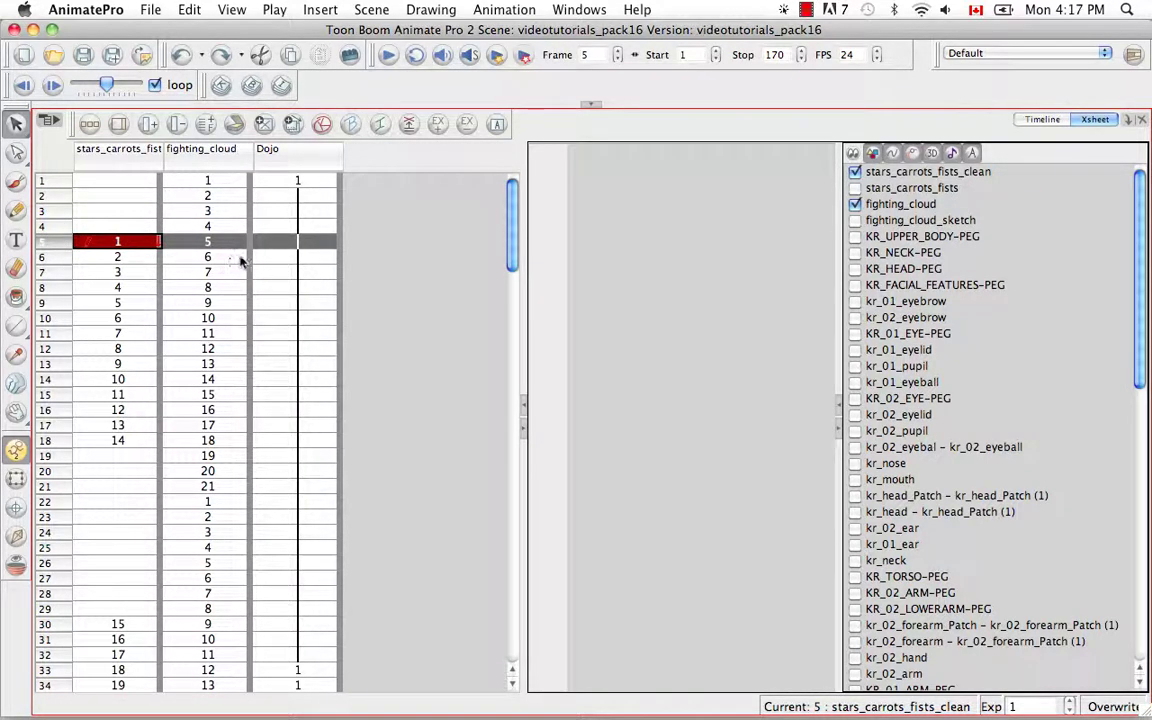
left_click(372, 10)
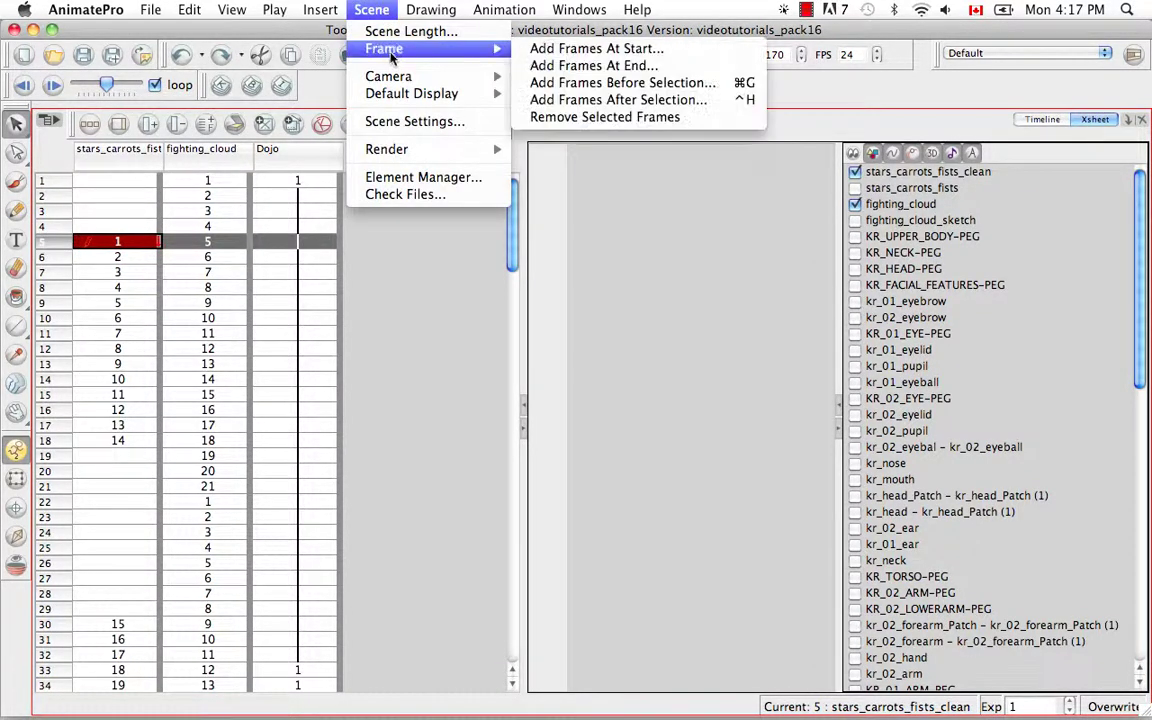
left_click(621, 100)
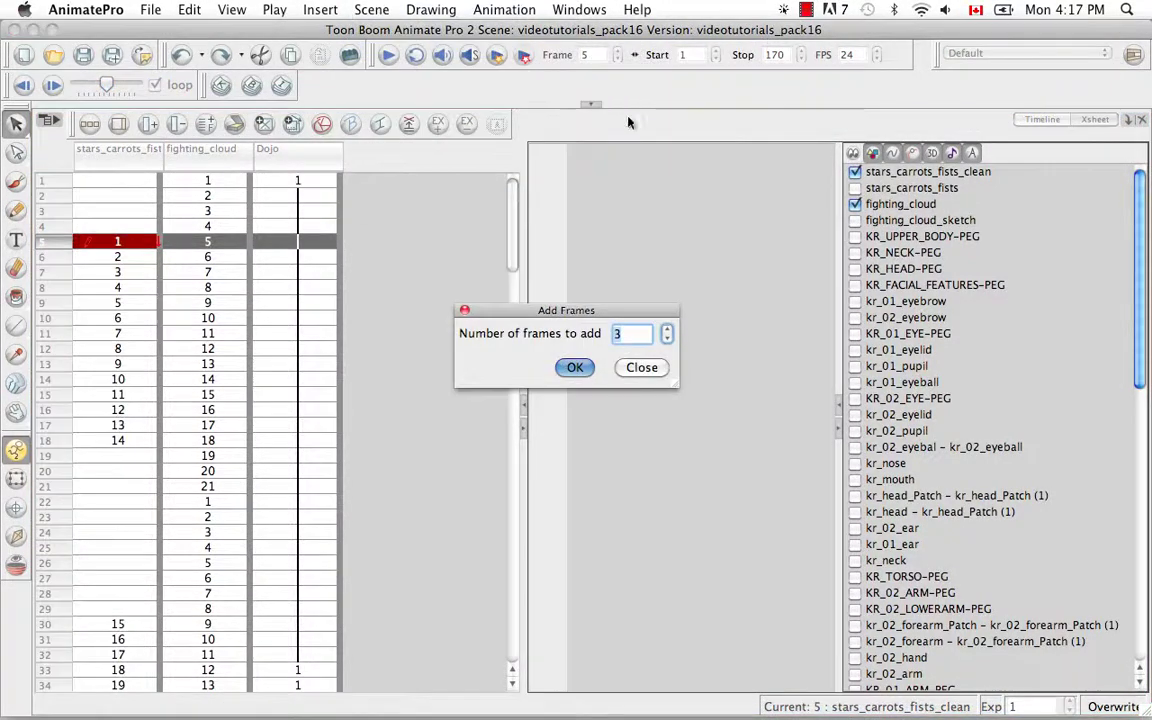
left_click(576, 368)
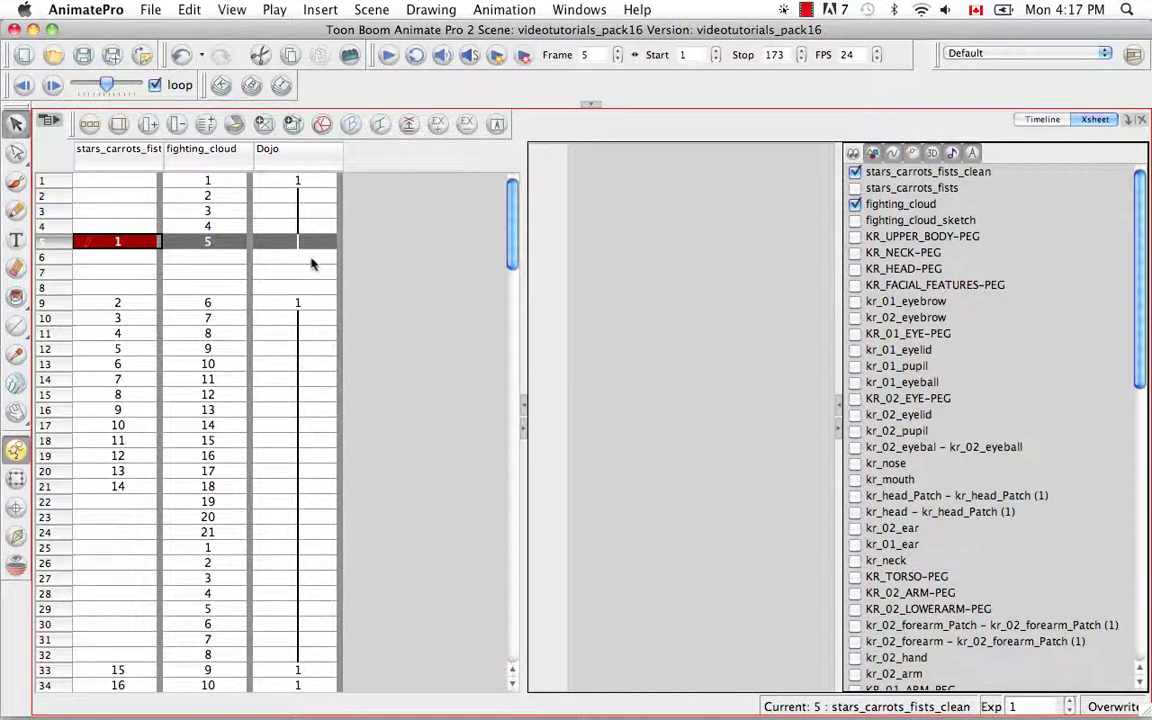
left_click(180, 55)
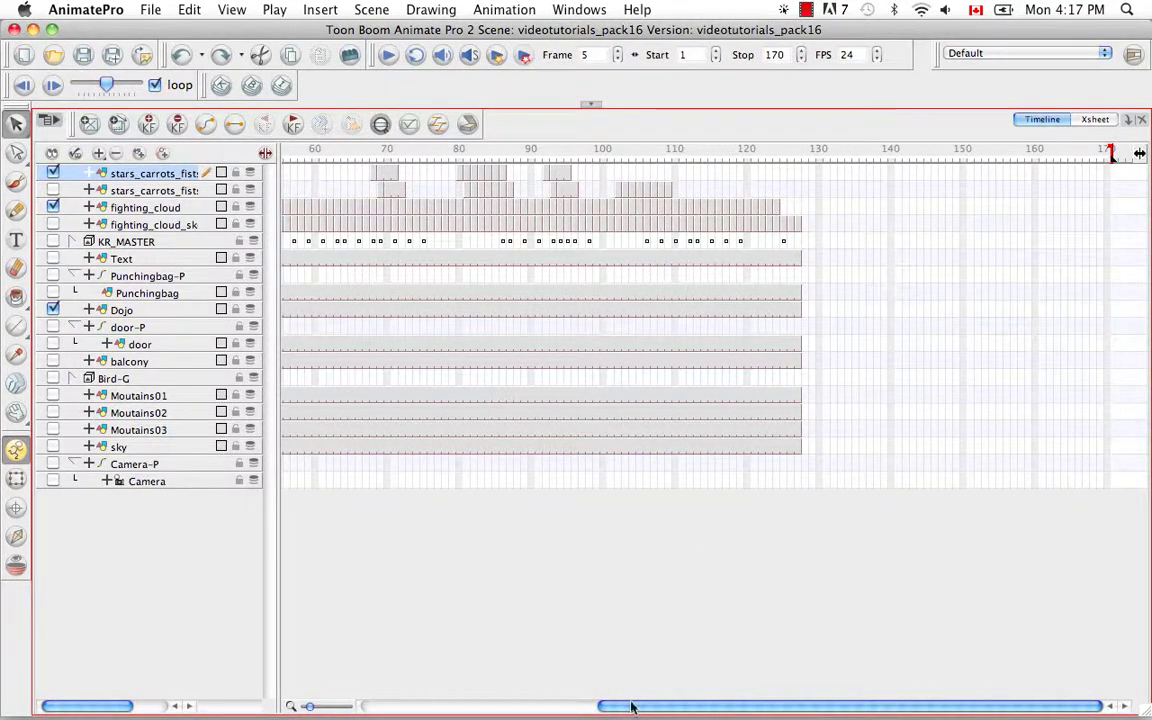
left_click_drag(631, 707, 395, 707)
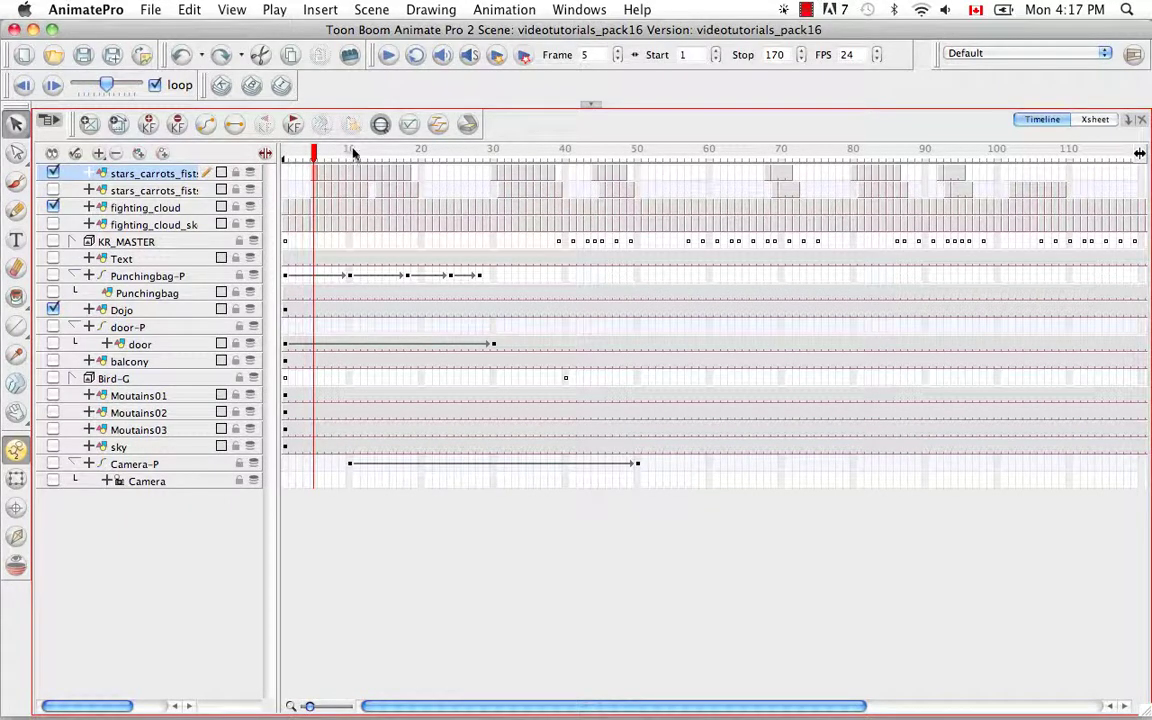
left_click(373, 11)
mouse_move(391, 58)
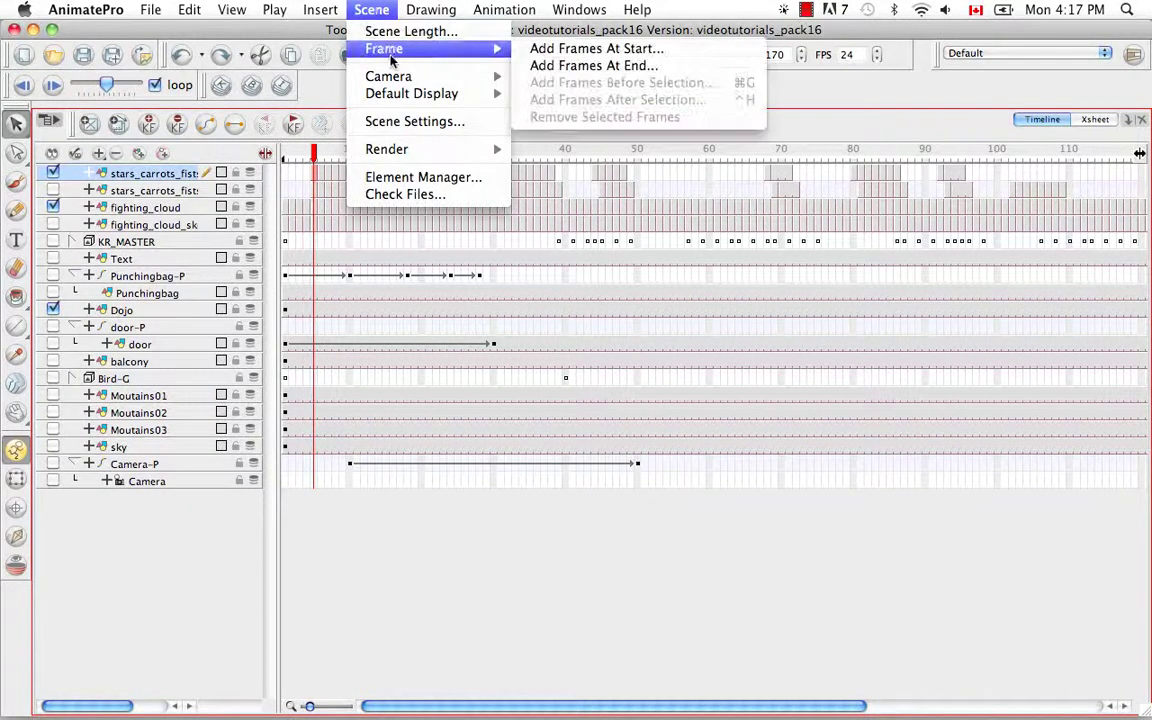
left_click(560, 48)
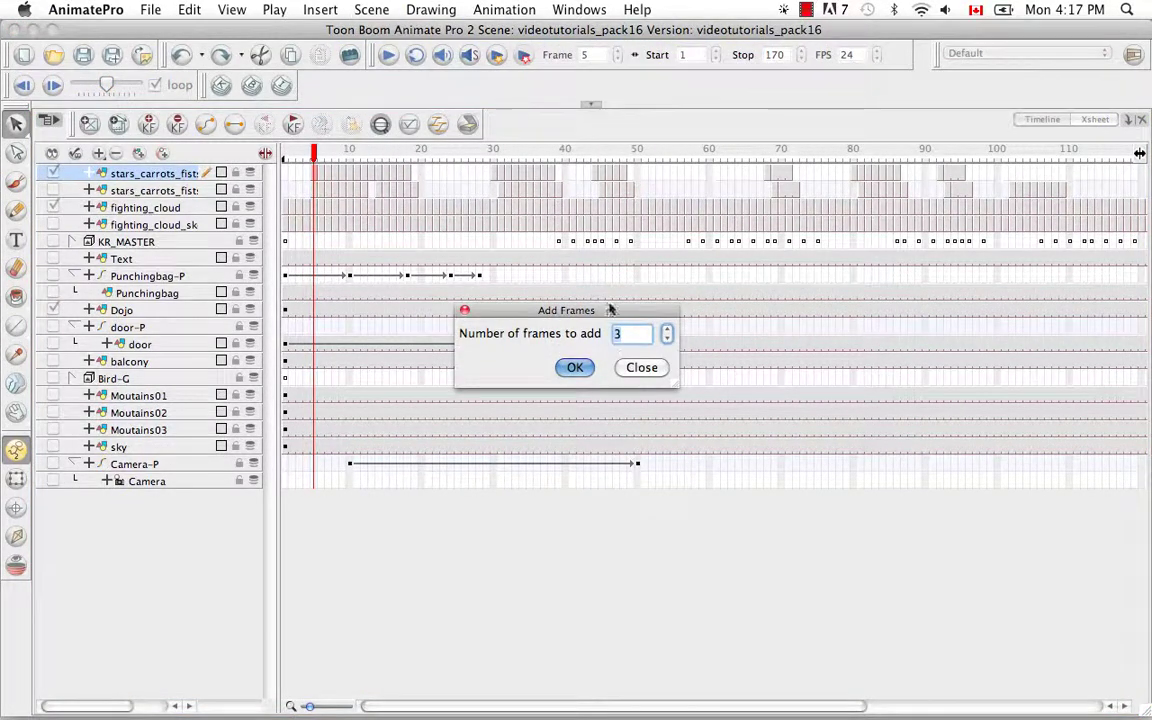
left_click(578, 368)
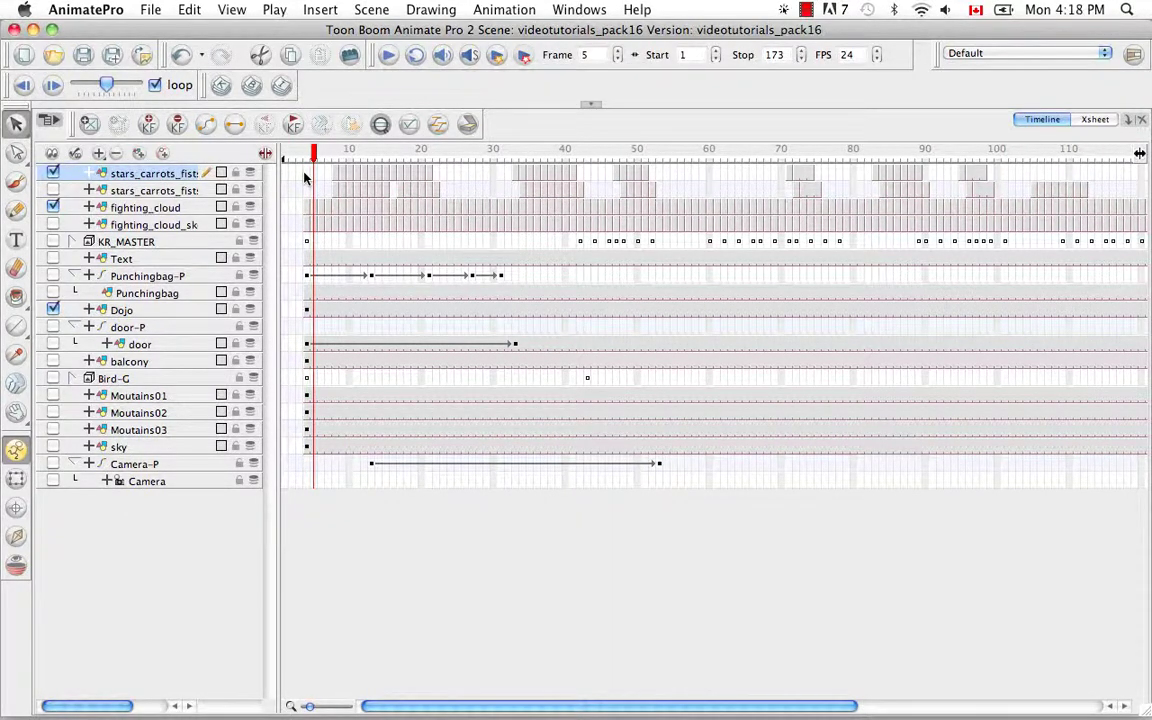
Undo the previous three-frame addition and scroll the timeline back into view.
left_click(184, 55)
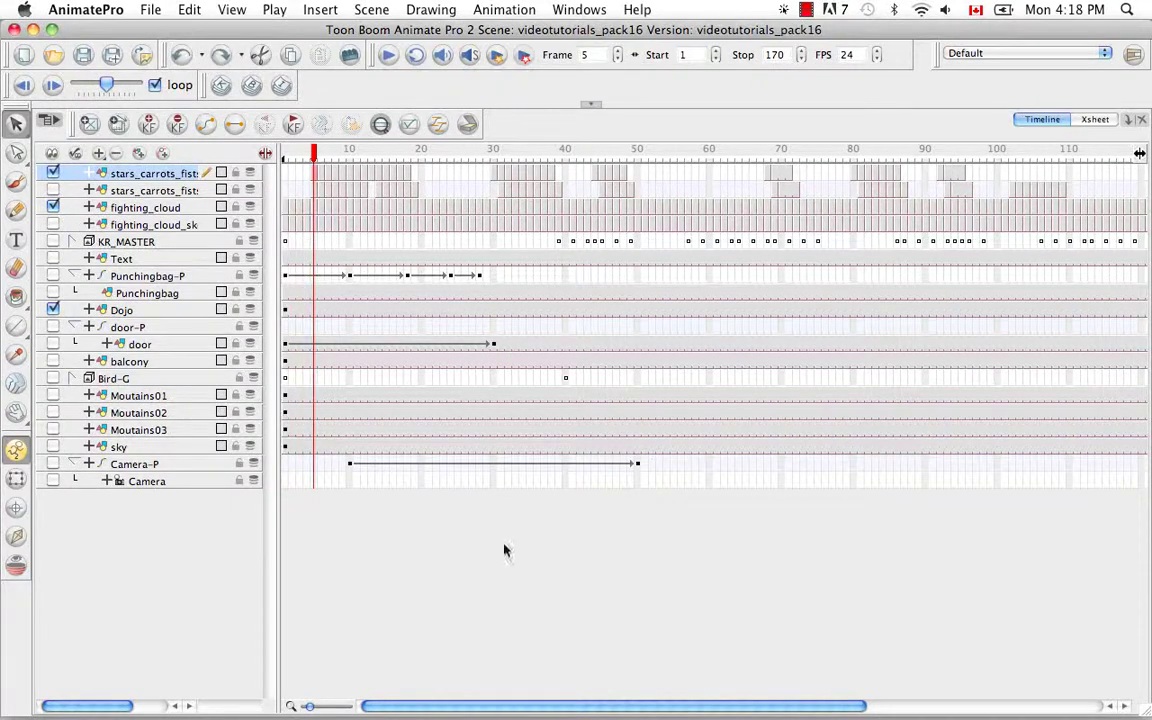
left_click_drag(505, 710, 913, 702)
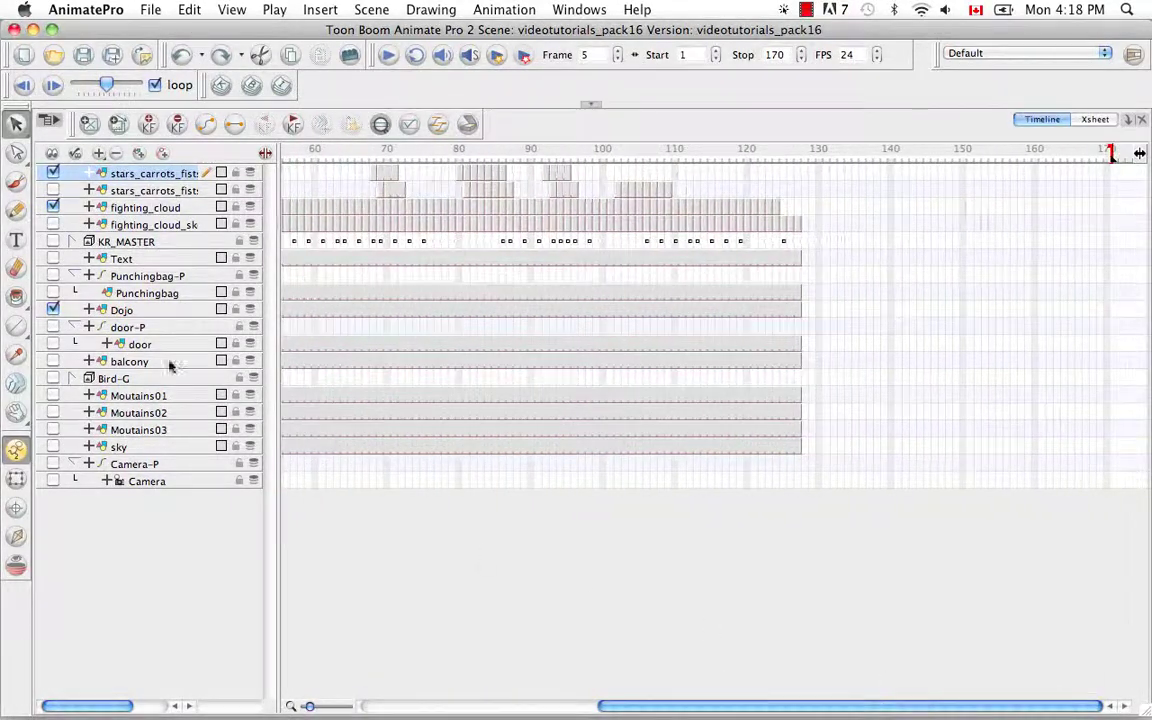
left_click(370, 10)
mouse_move(384, 52)
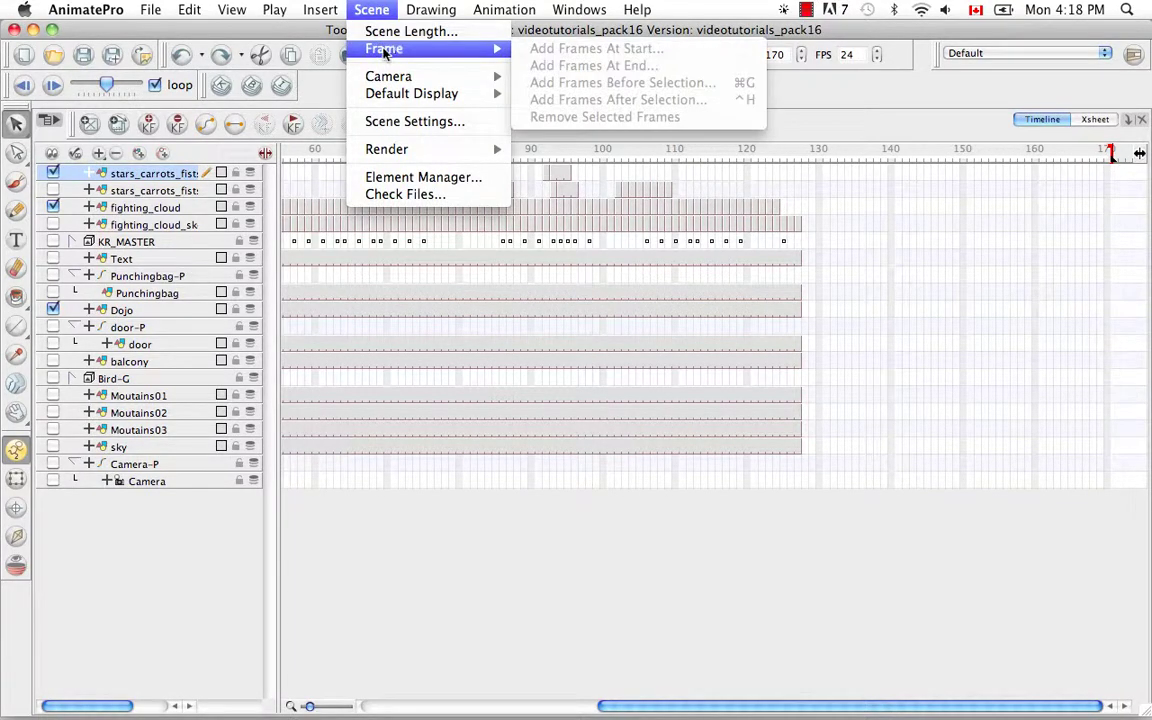
left_click(873, 123)
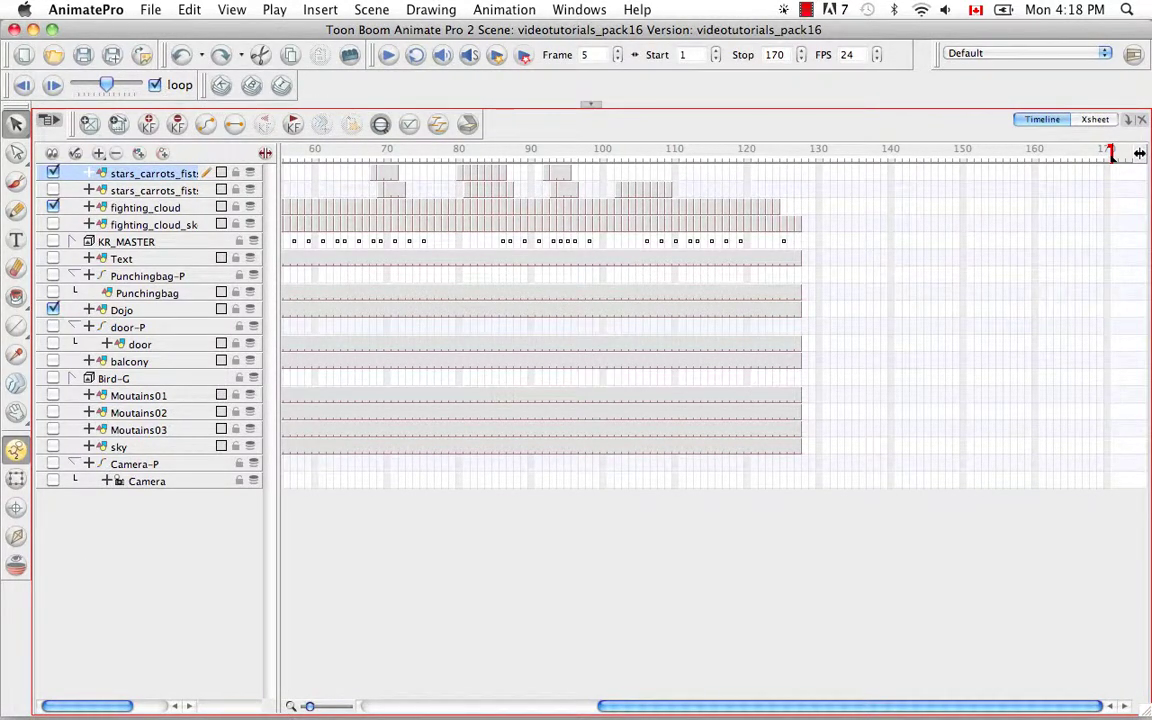
Add 3 frames at the scene's end and make frame 173 current.
left_click(372, 10)
mouse_move(390, 56)
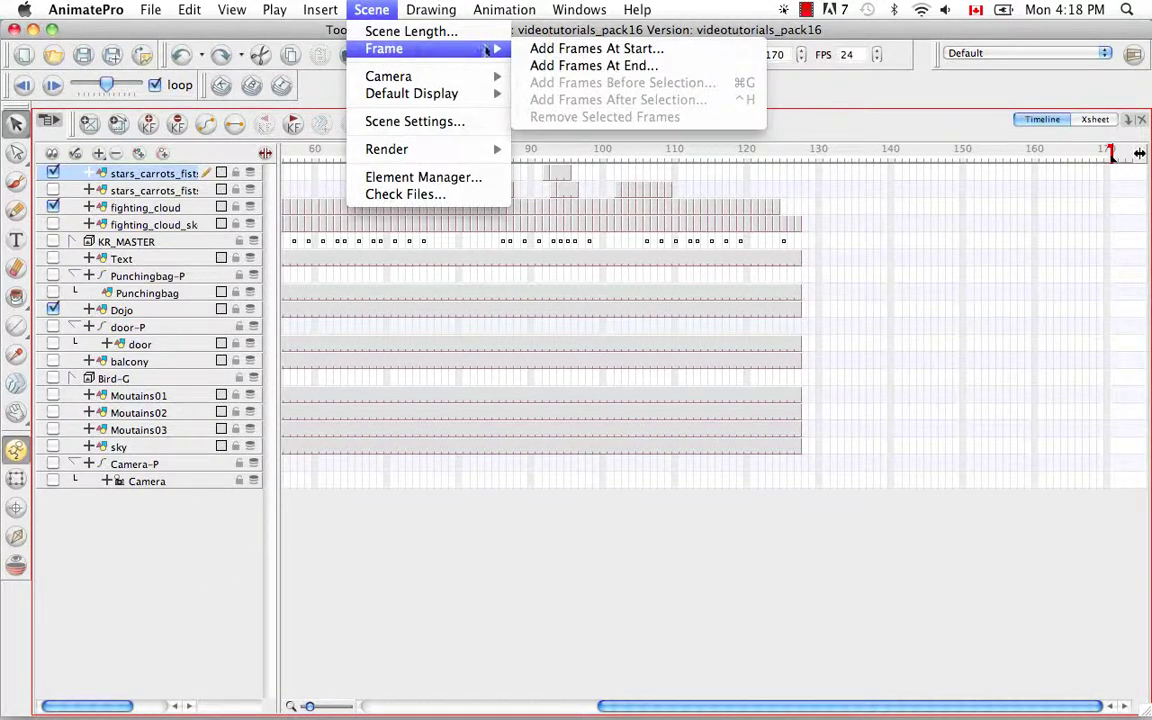
left_click(560, 66)
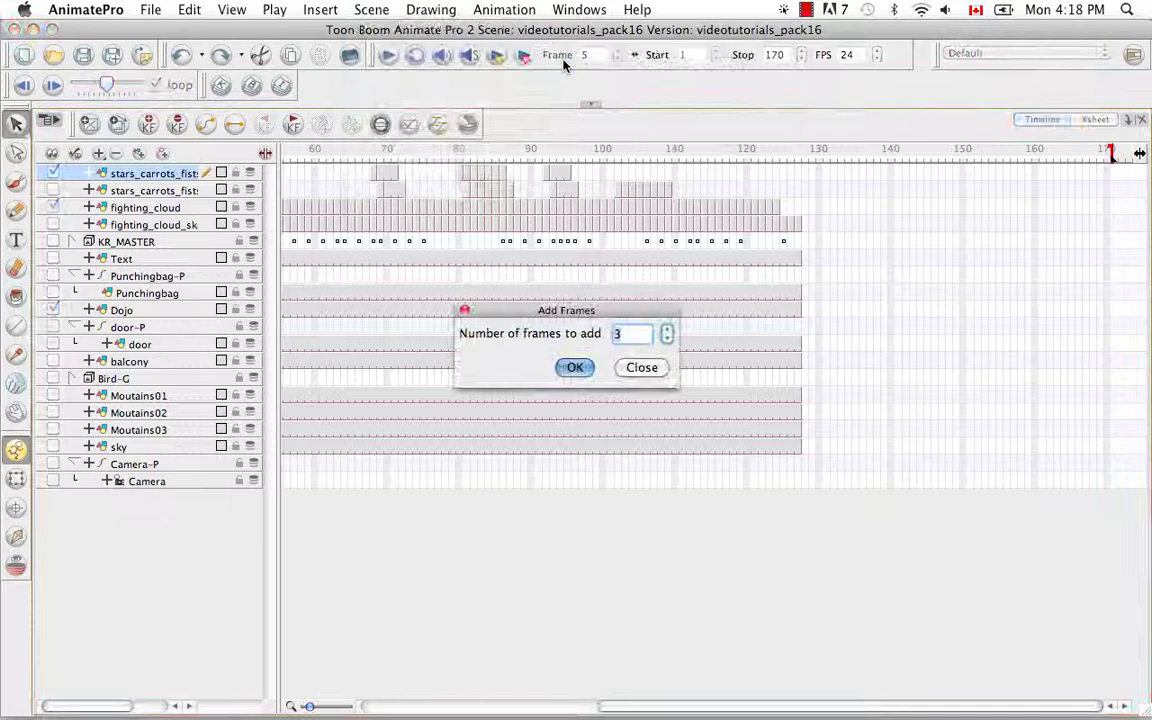
left_click(575, 367)
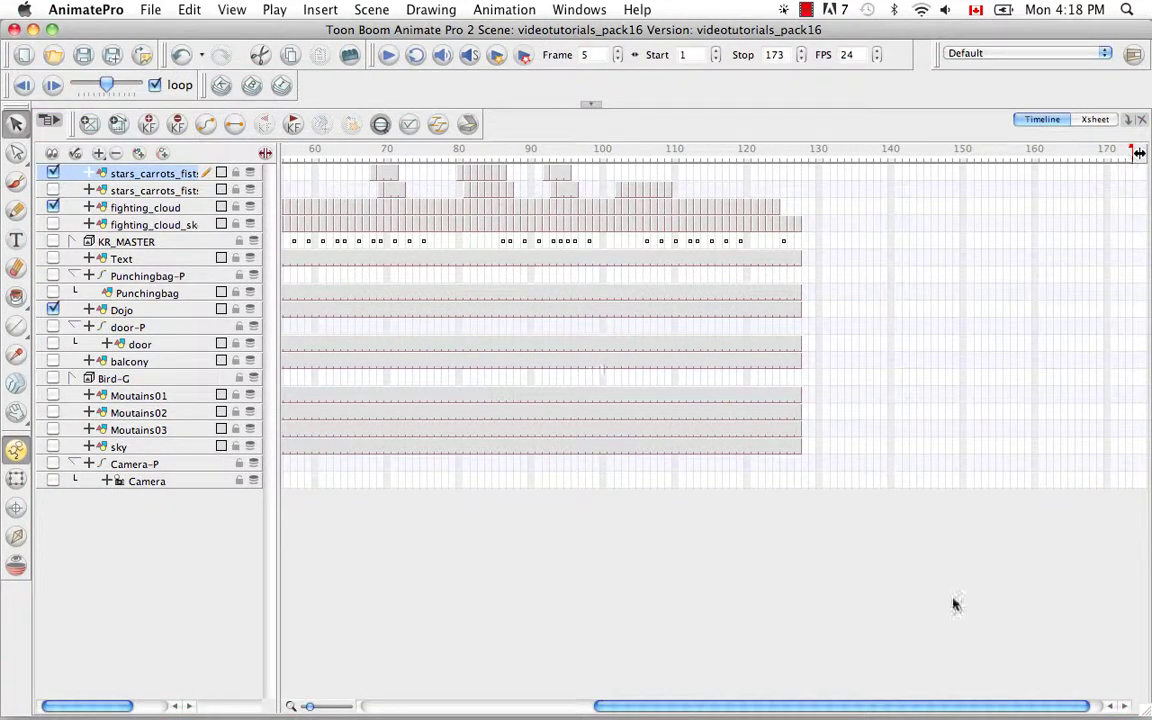
left_click_drag(898, 706, 912, 706)
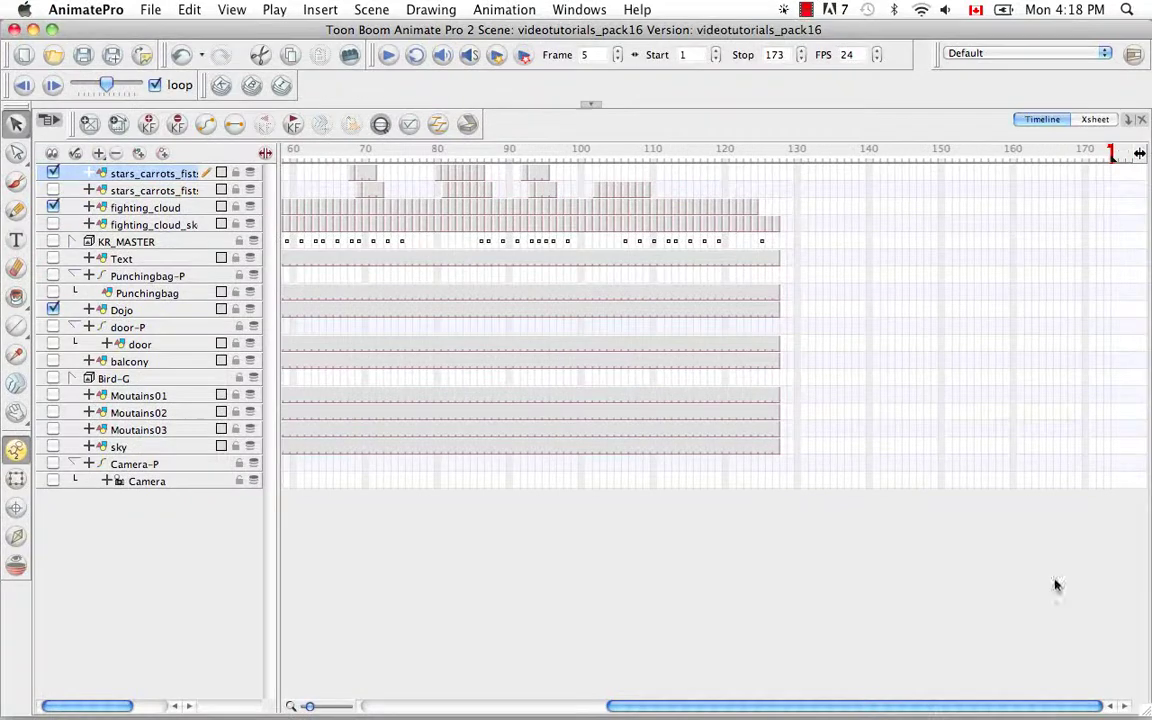
left_click(1108, 152)
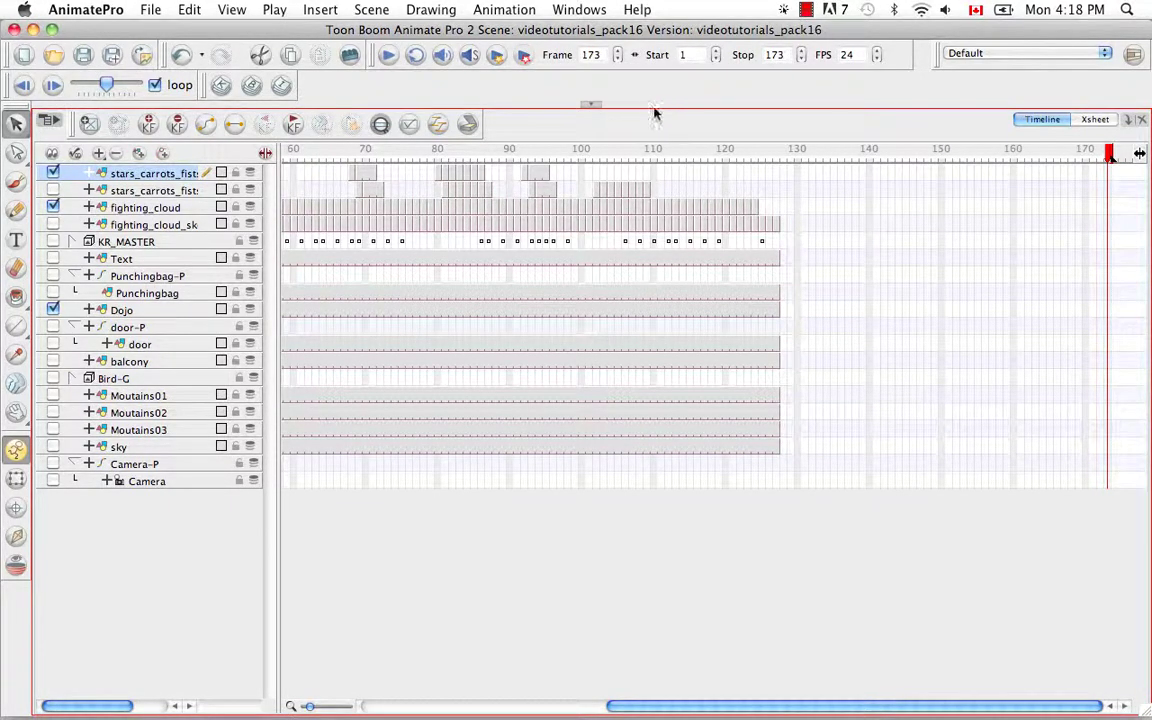
Move the playhead back to frame 140 and restore the Camera view above the timeline.
left_click_drag(1000, 148, 743, 185)
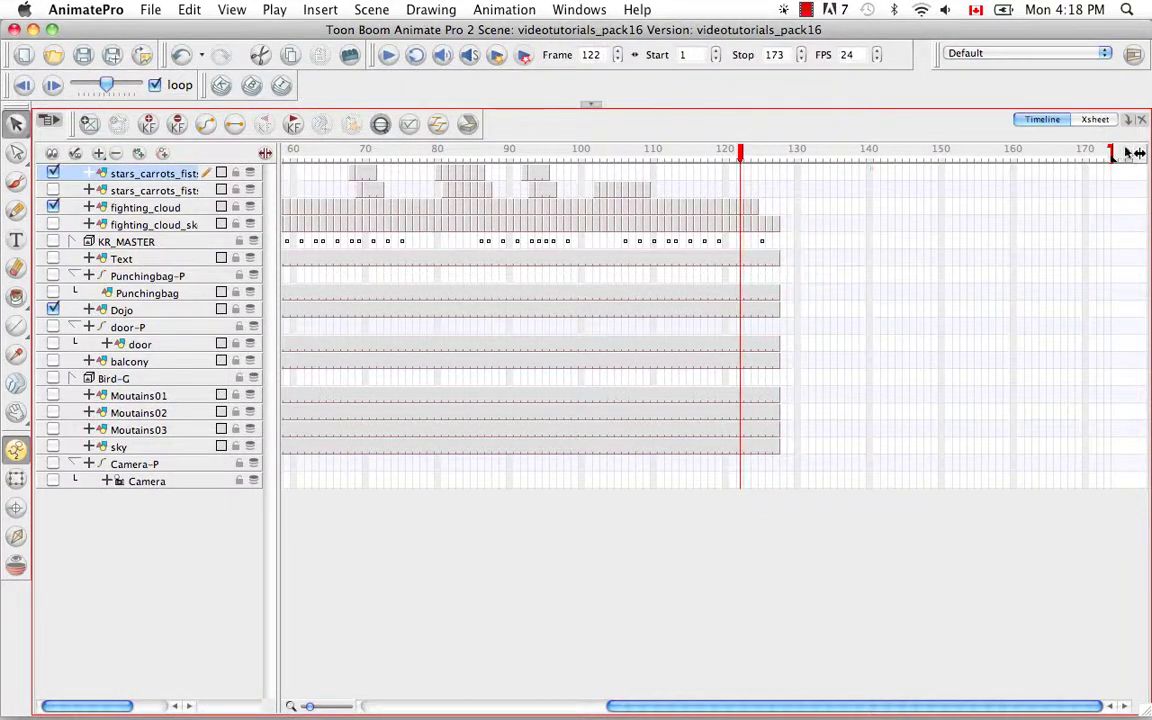
left_click(591, 104)
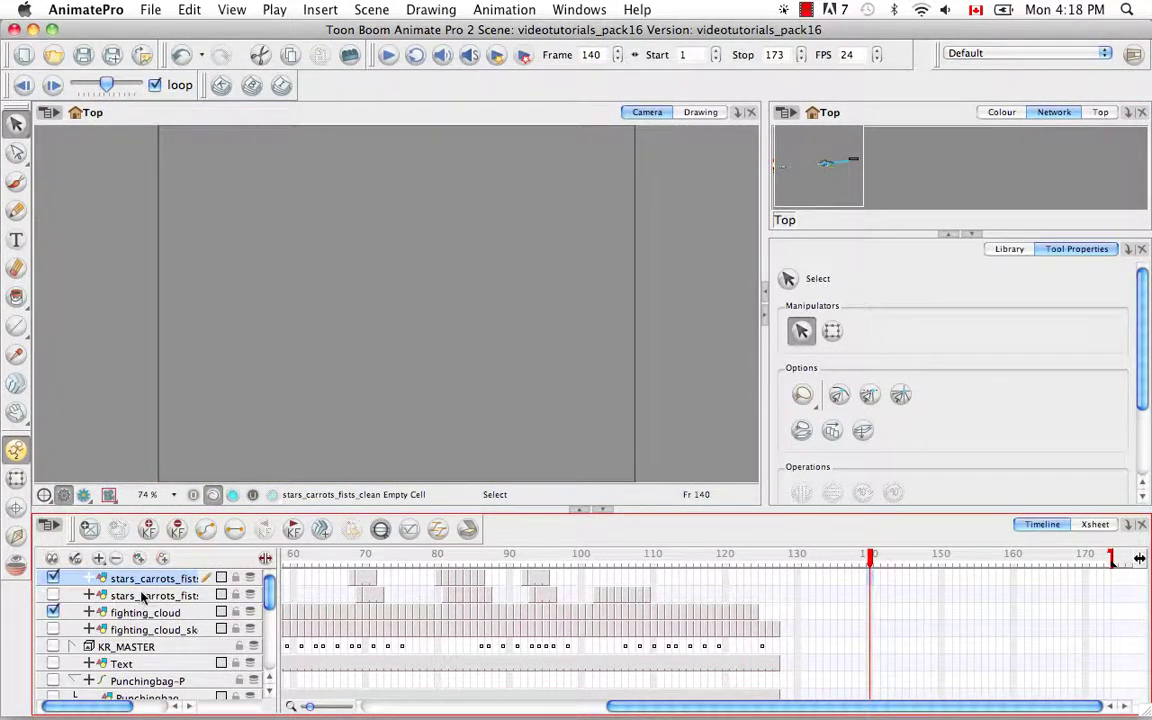
Draw a Brush zigzag at frame 140, then select the frame 142 cell.
left_click(16, 181)
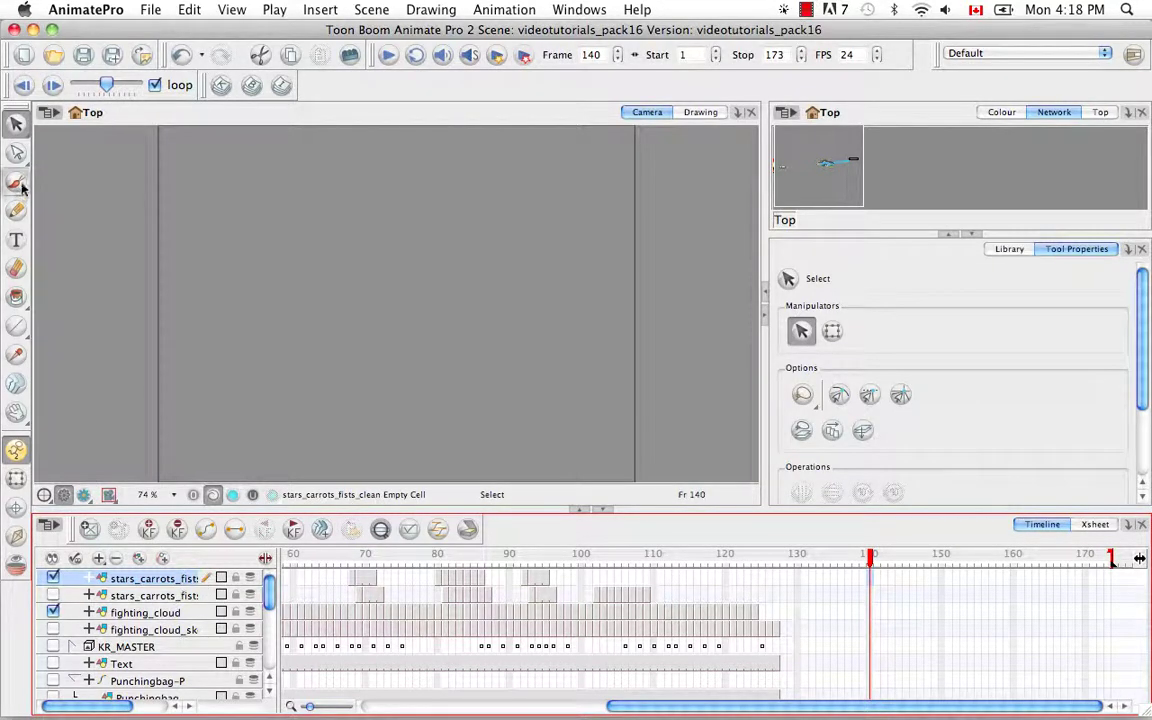
mouse_move(397, 229)
left_mouse_down()
mouse_move(395, 283)
mouse_move(463, 295)
mouse_move(483, 325)
left_mouse_up()
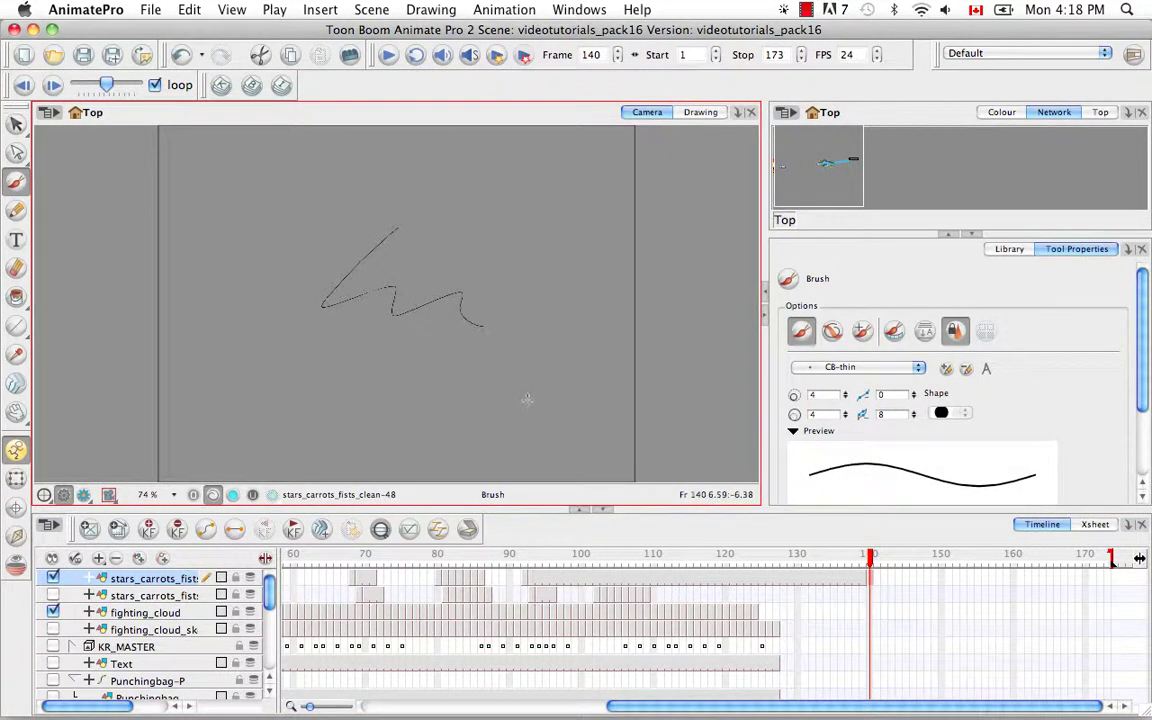
left_click_drag(875, 565, 884, 562)
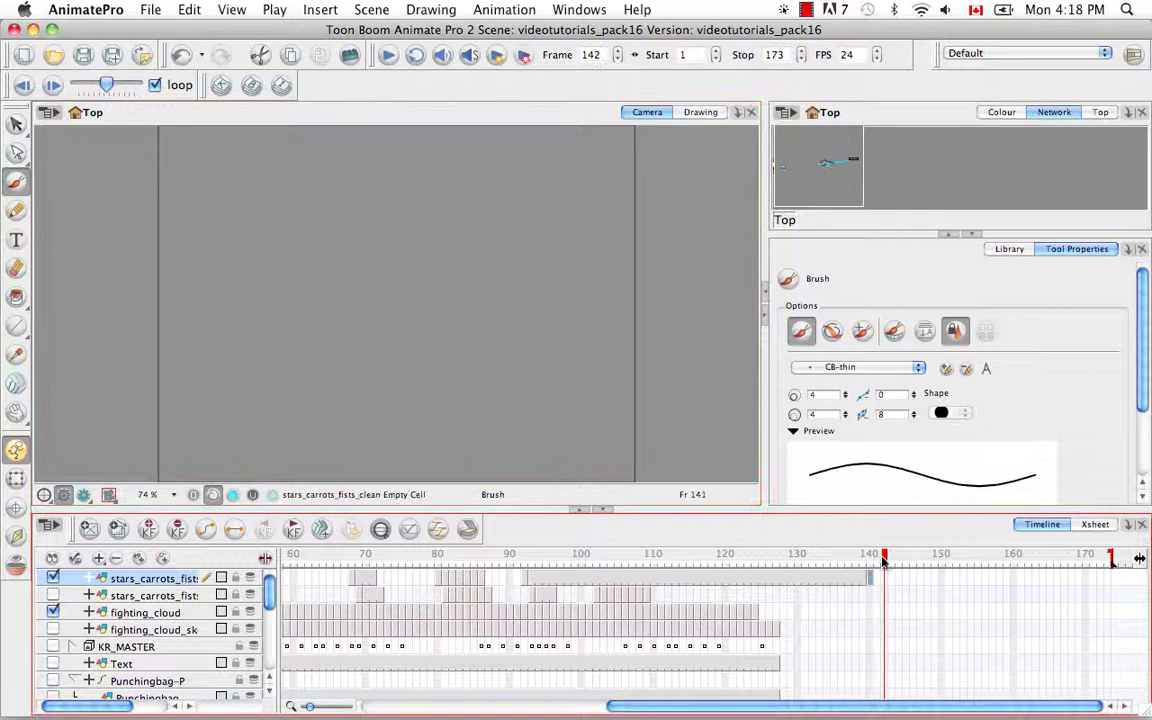
left_click(885, 580)
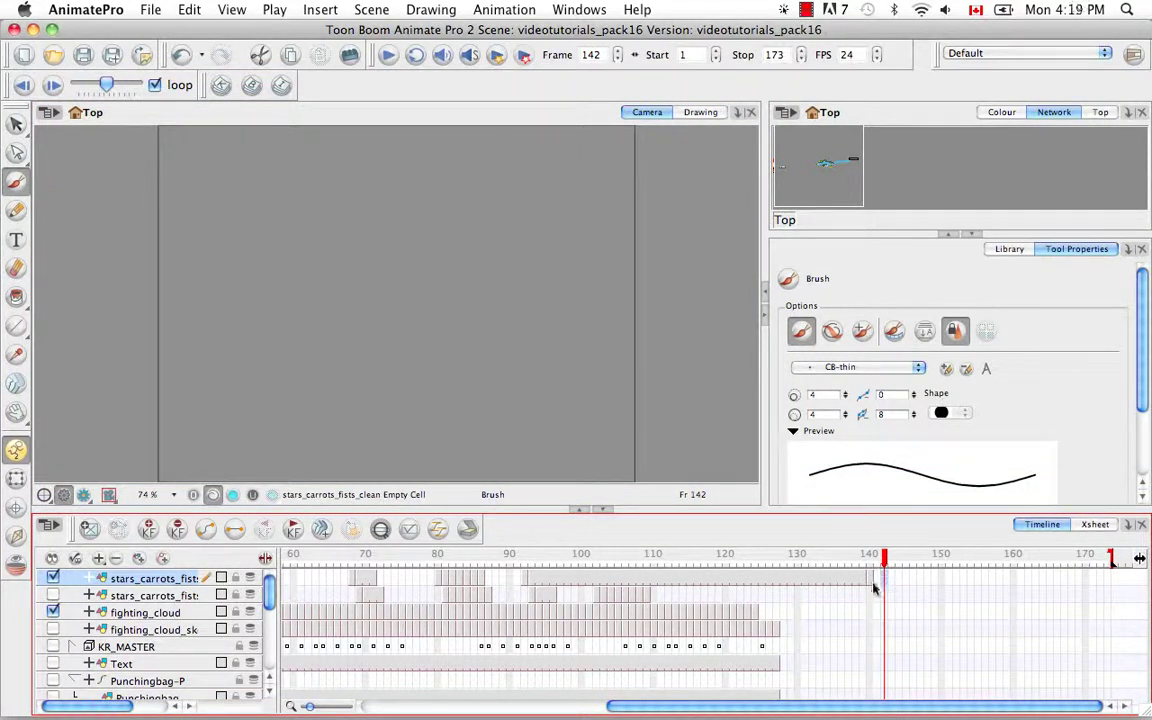
Pull the red end-of-scene marker back from 173 so the scene stops at frame 154.
left_click(841, 556)
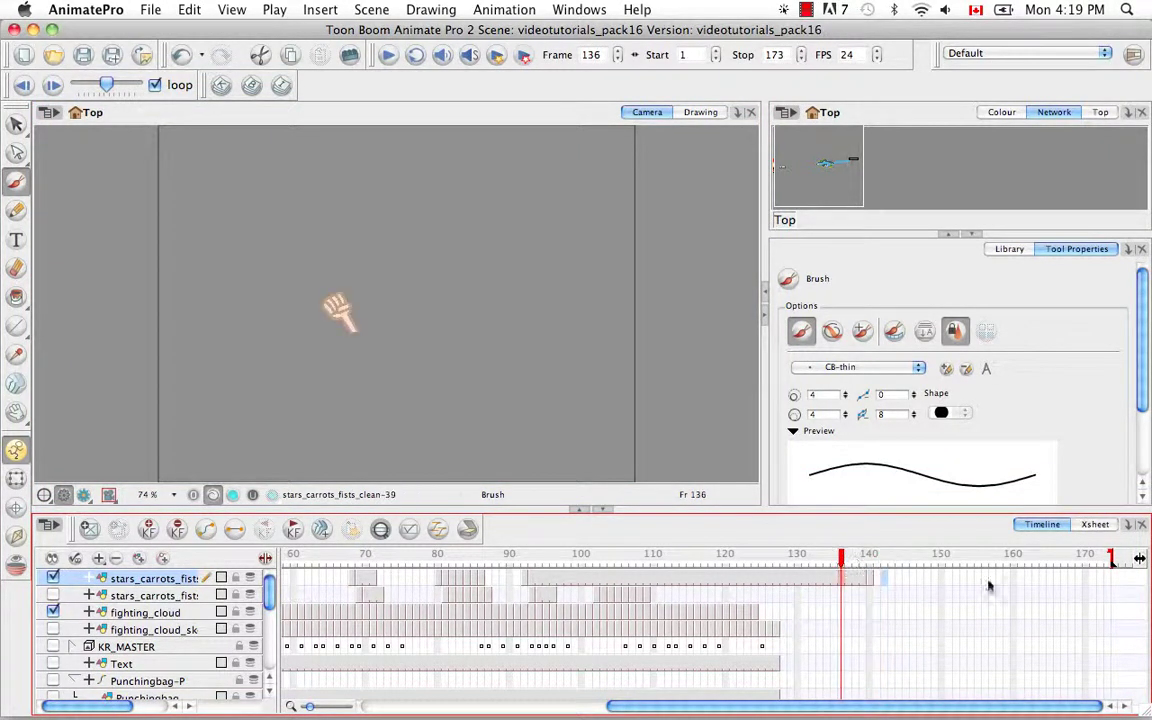
left_click_drag(1113, 562, 786, 568)
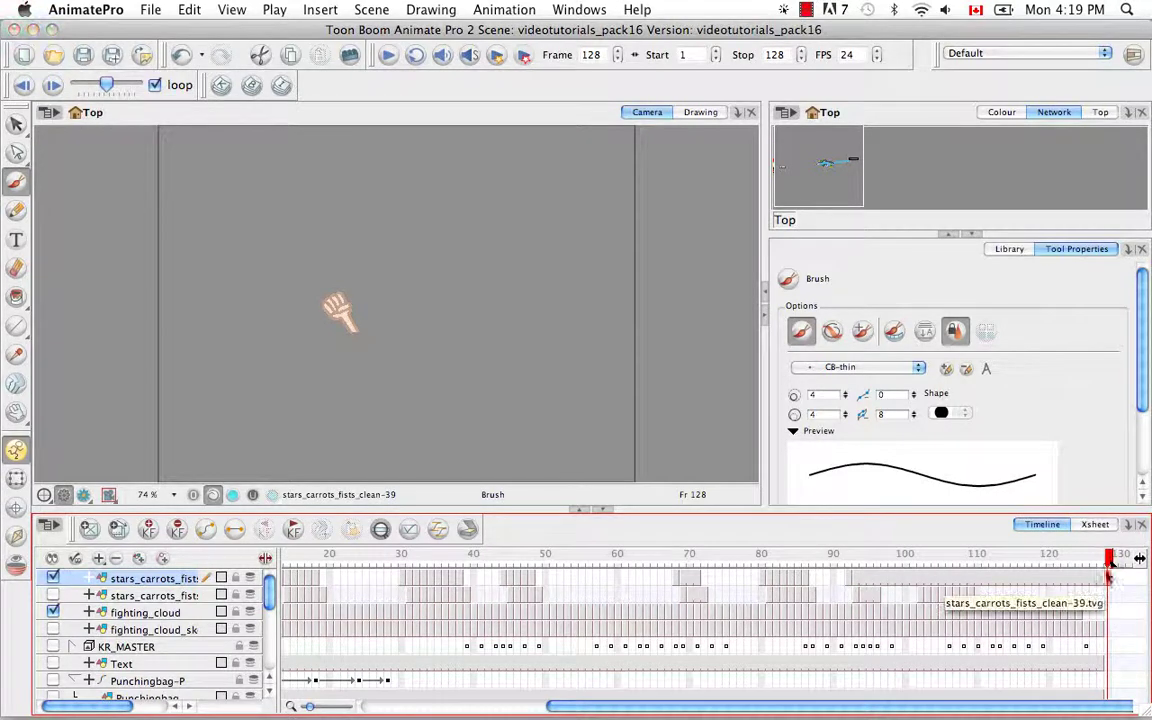
left_click(1104, 559)
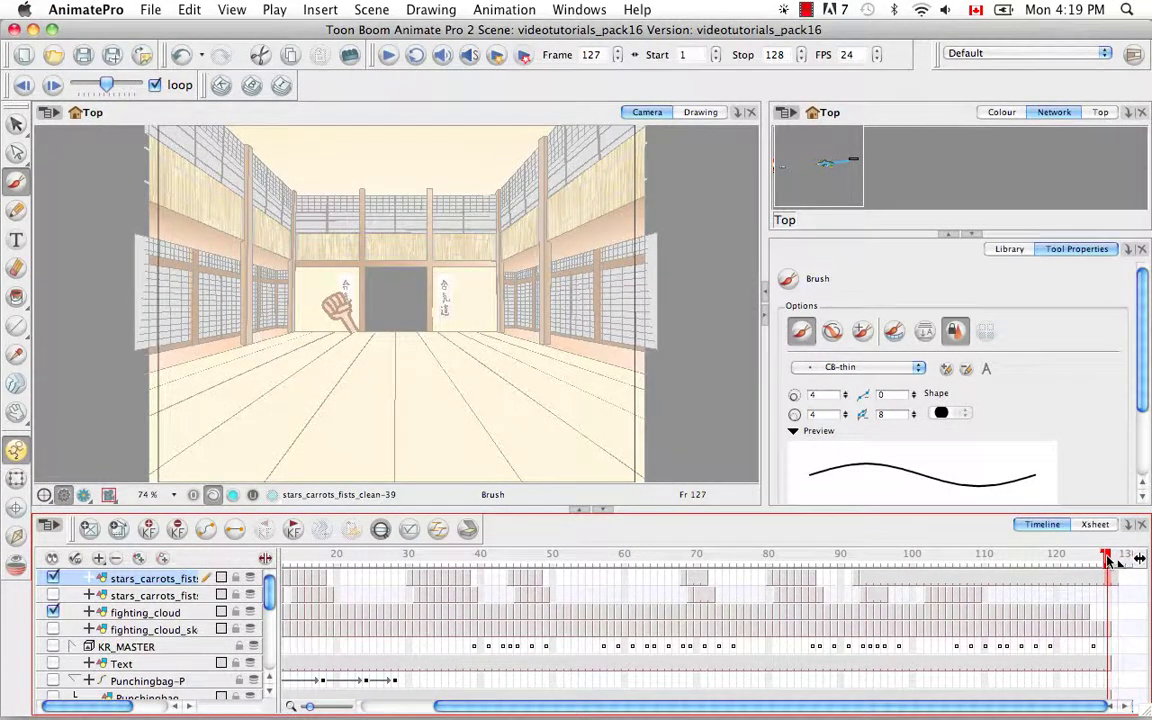
left_click_drag(1111, 558, 1106, 558)
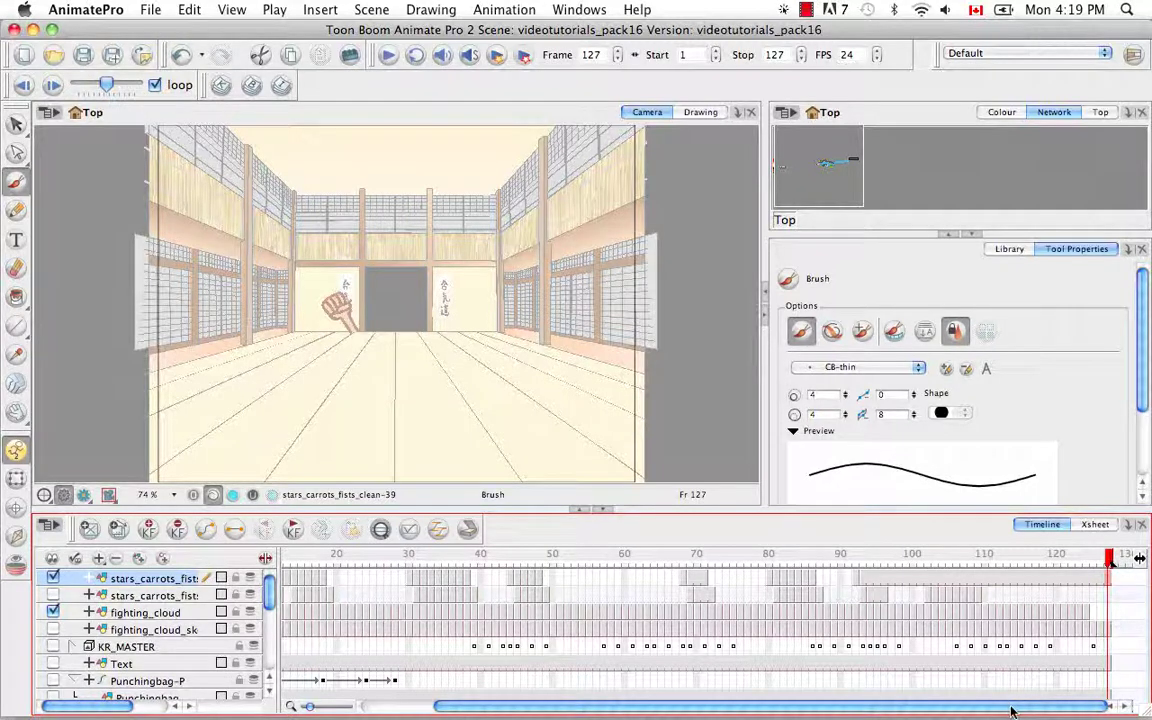
left_click_drag(1115, 560, 1030, 611)
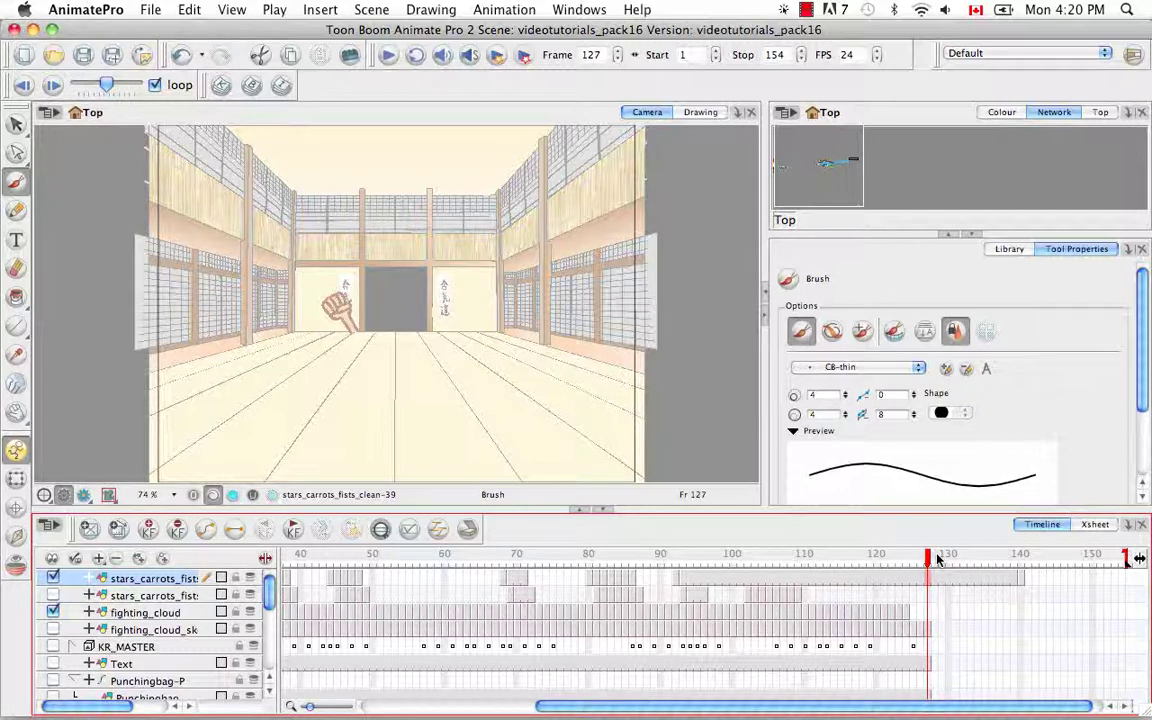
Switch to the Xsheet view, maximized and scrolled to the top.
left_click(1092, 525)
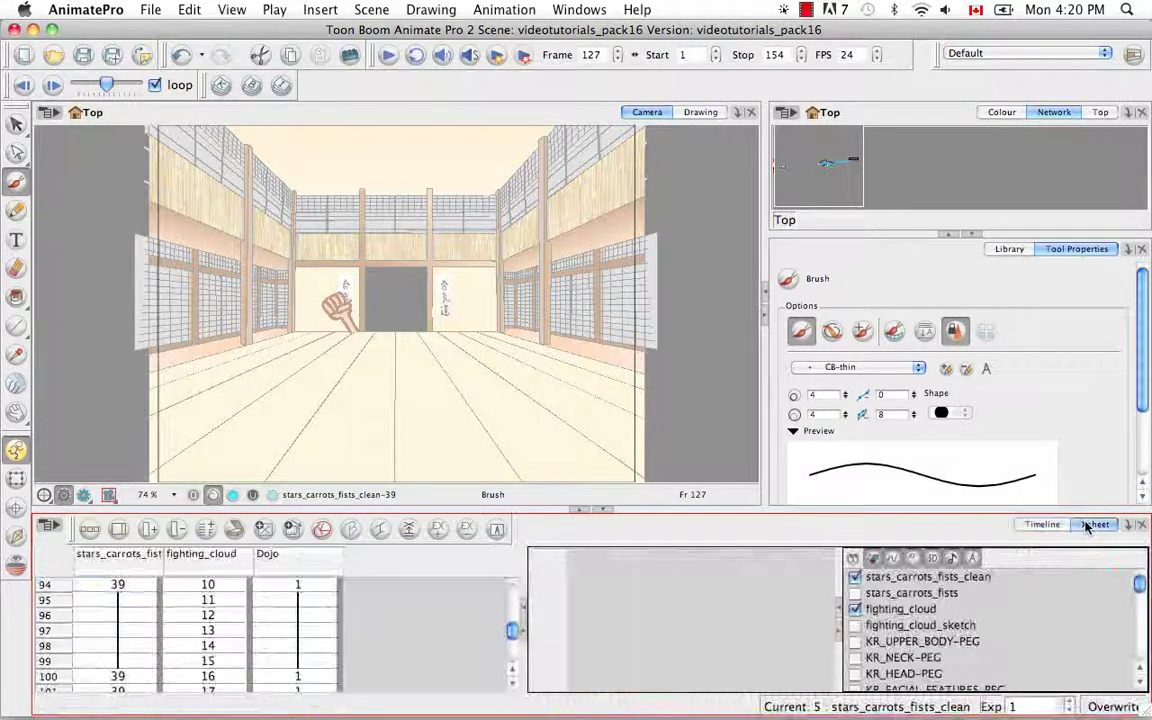
left_click(581, 508)
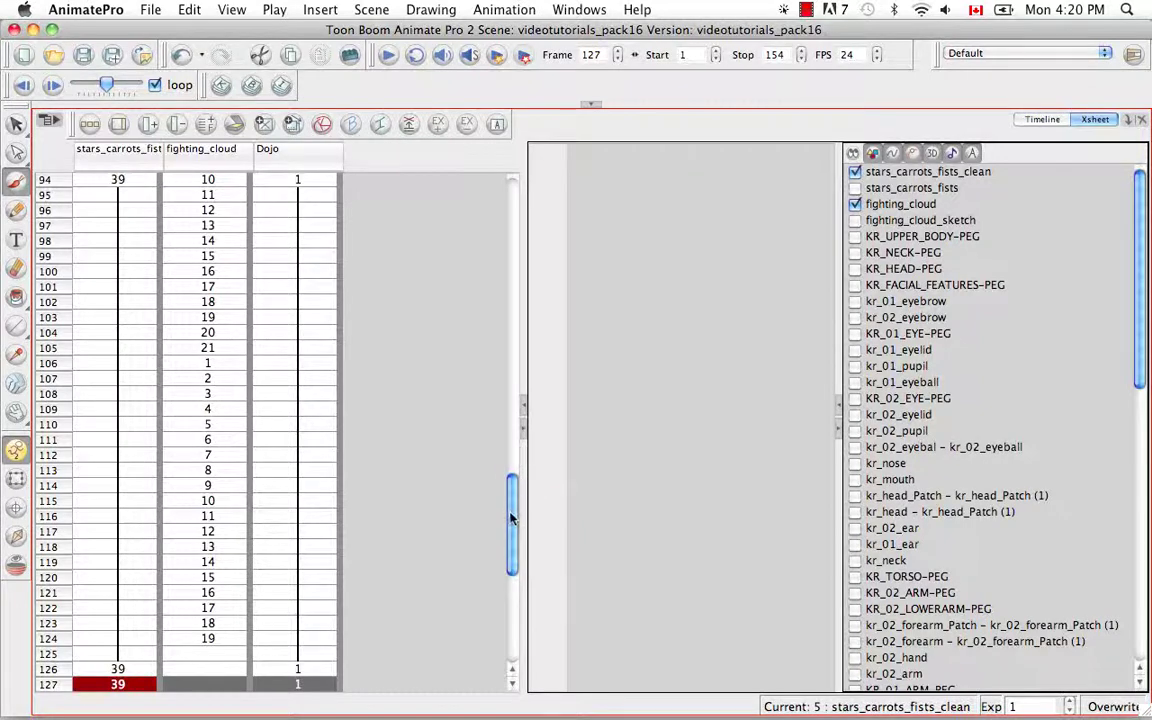
left_click_drag(514, 514, 512, 200)
Remove frame 5 from the scene with Scene > Frame > Remove Selected Frames.
left_click(105, 242)
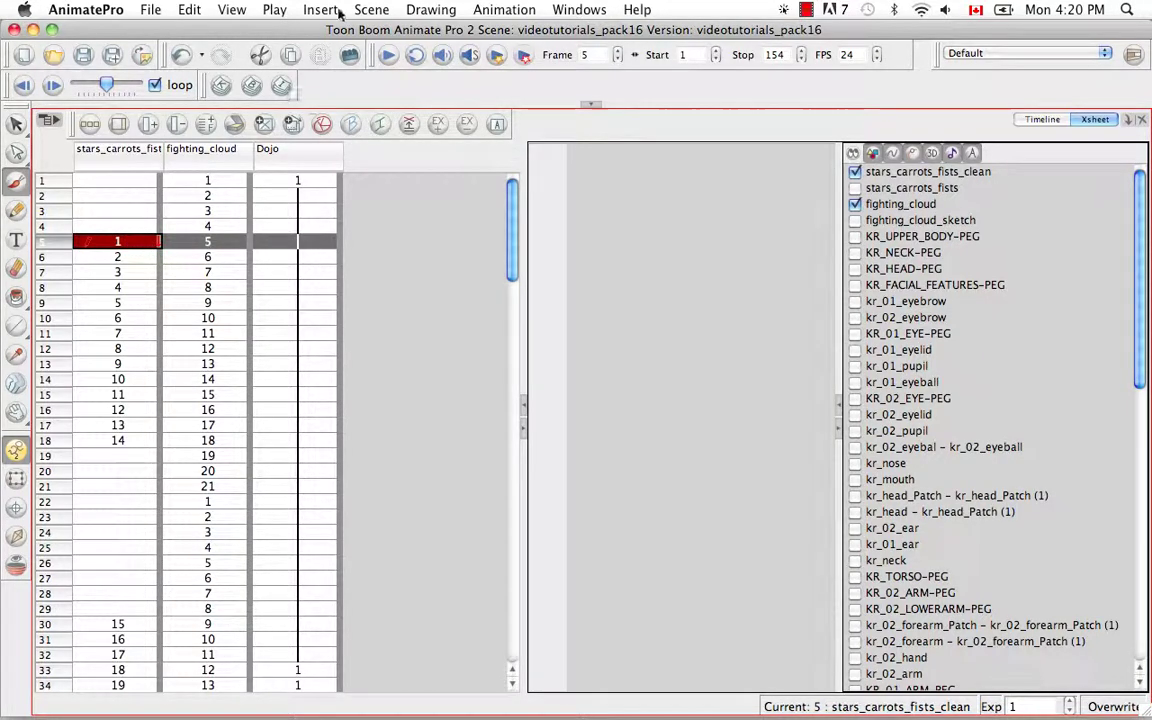
left_click(381, 10)
mouse_move(384, 48)
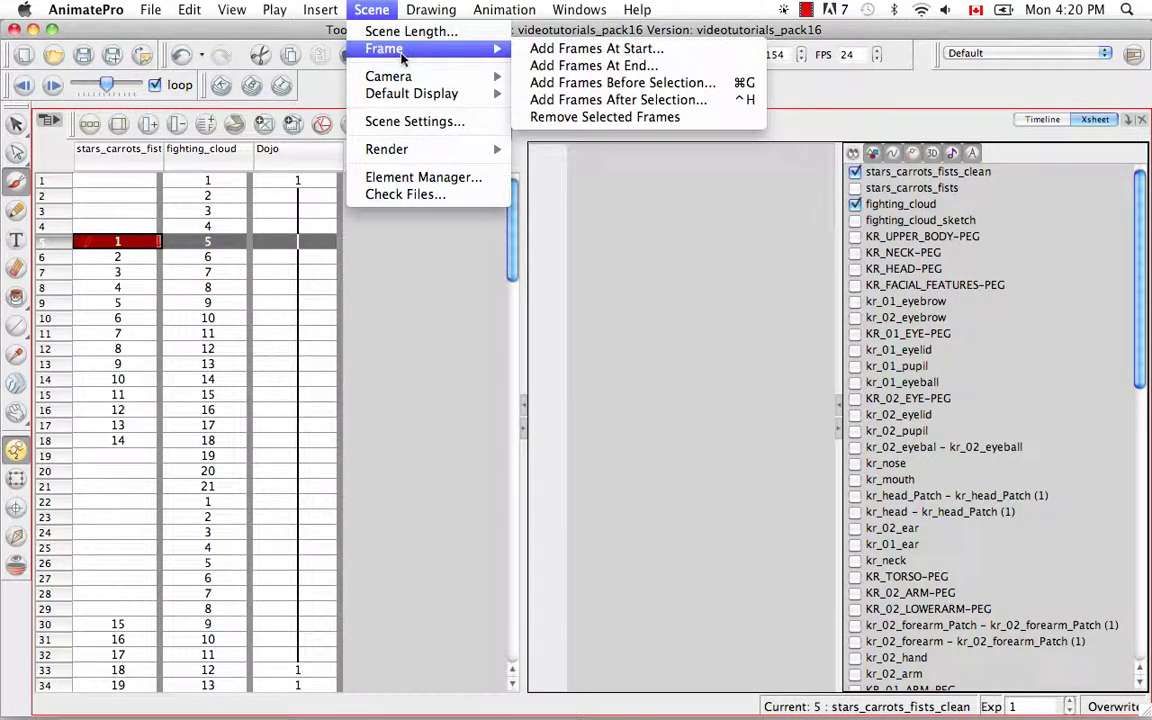
left_click(613, 119)
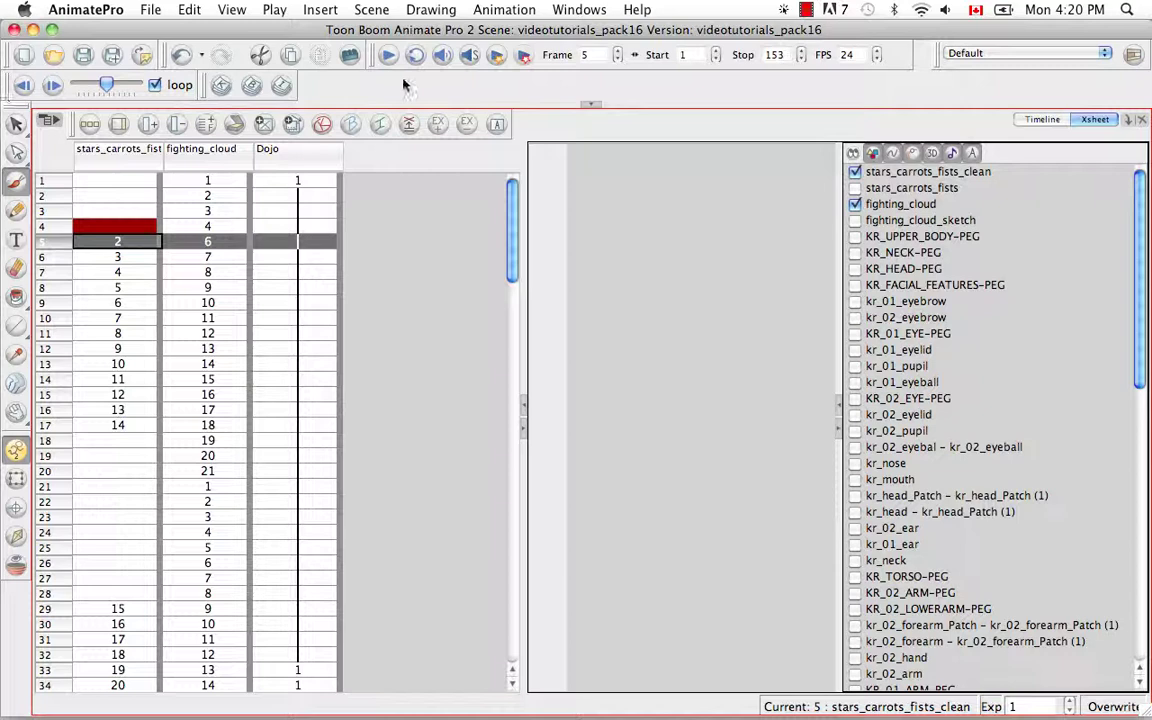
Undo the last frame removal and add Remove Frames to the Xsheet toolbar's button set.
left_click(181, 57)
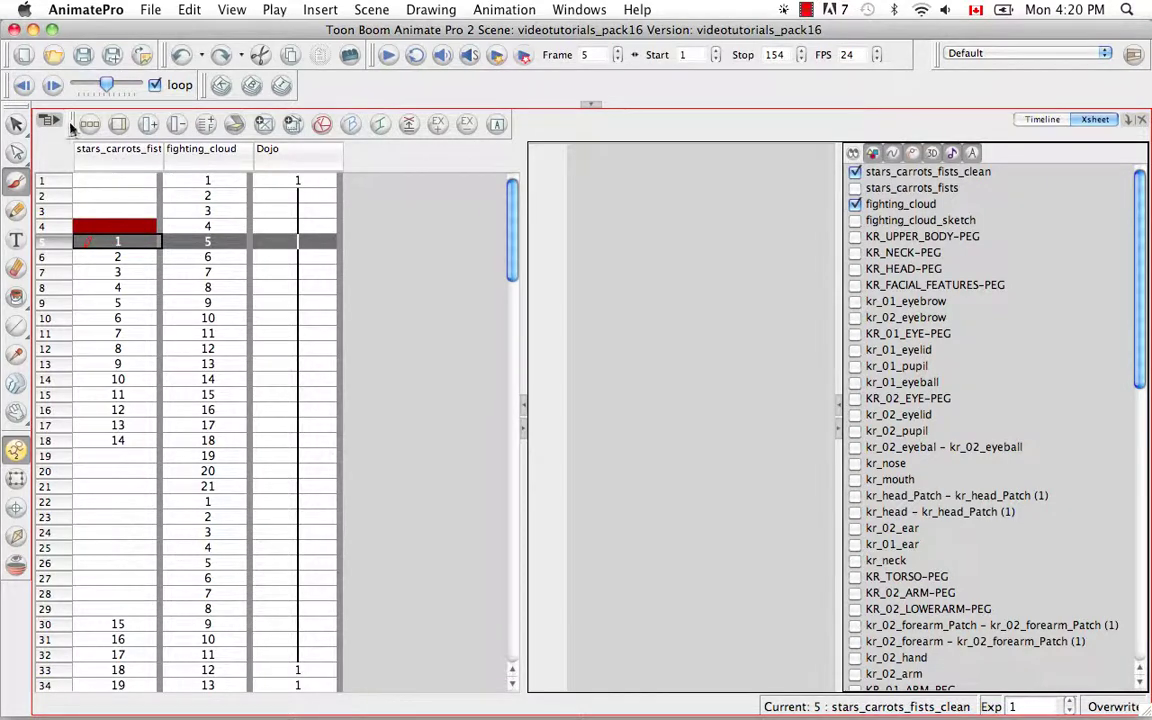
right_click(71, 126)
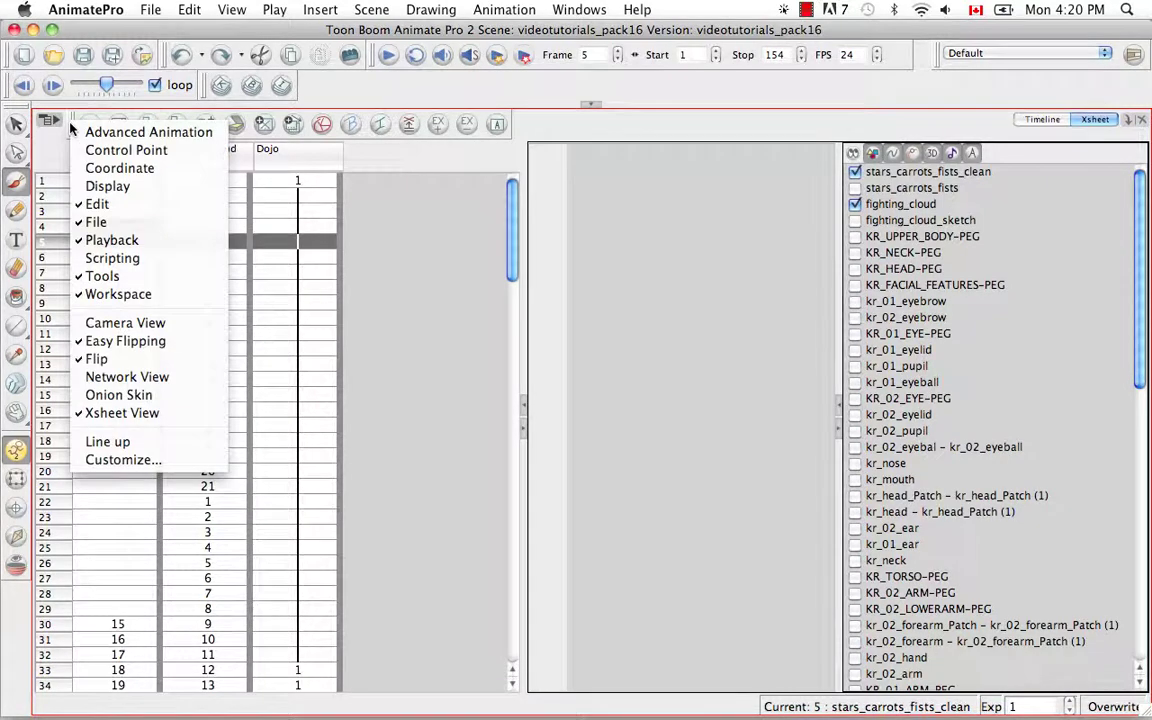
left_click(188, 461)
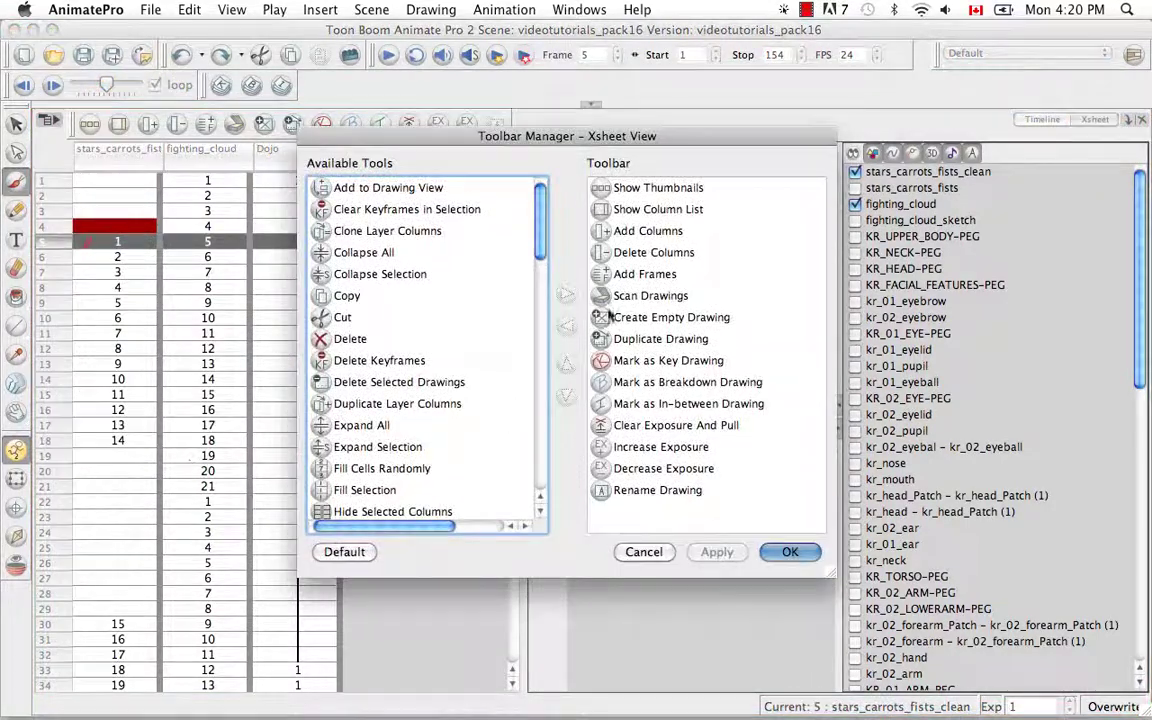
left_click_drag(538, 218, 541, 308)
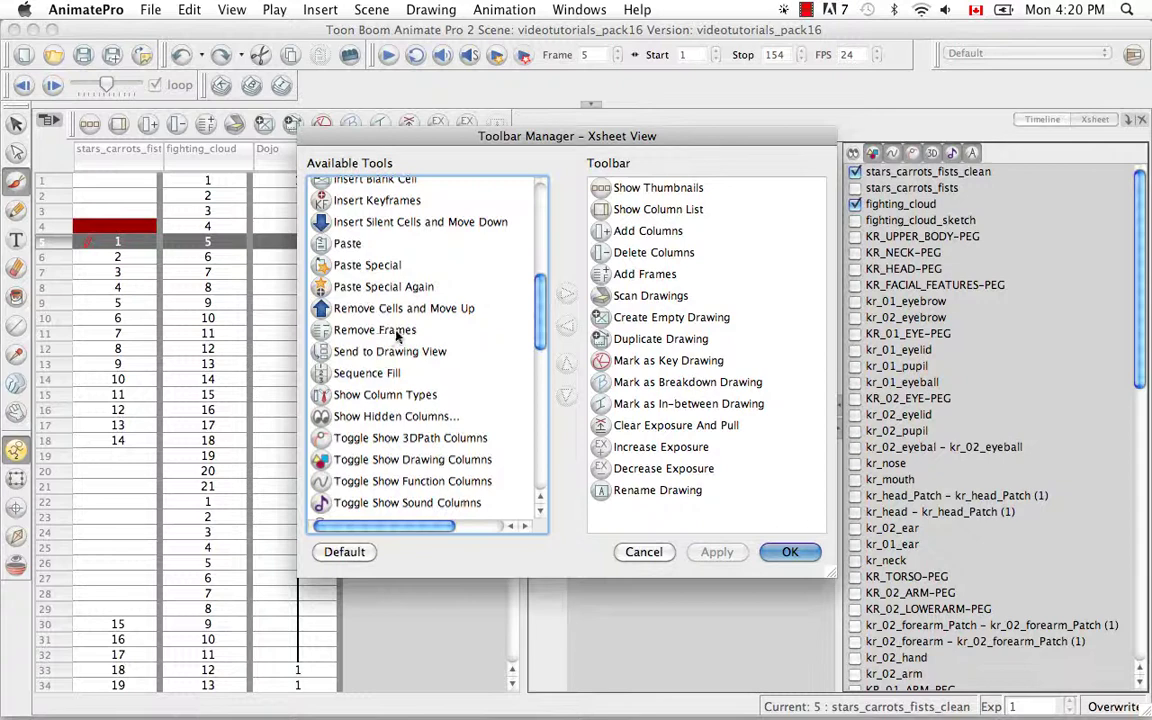
left_click(340, 331)
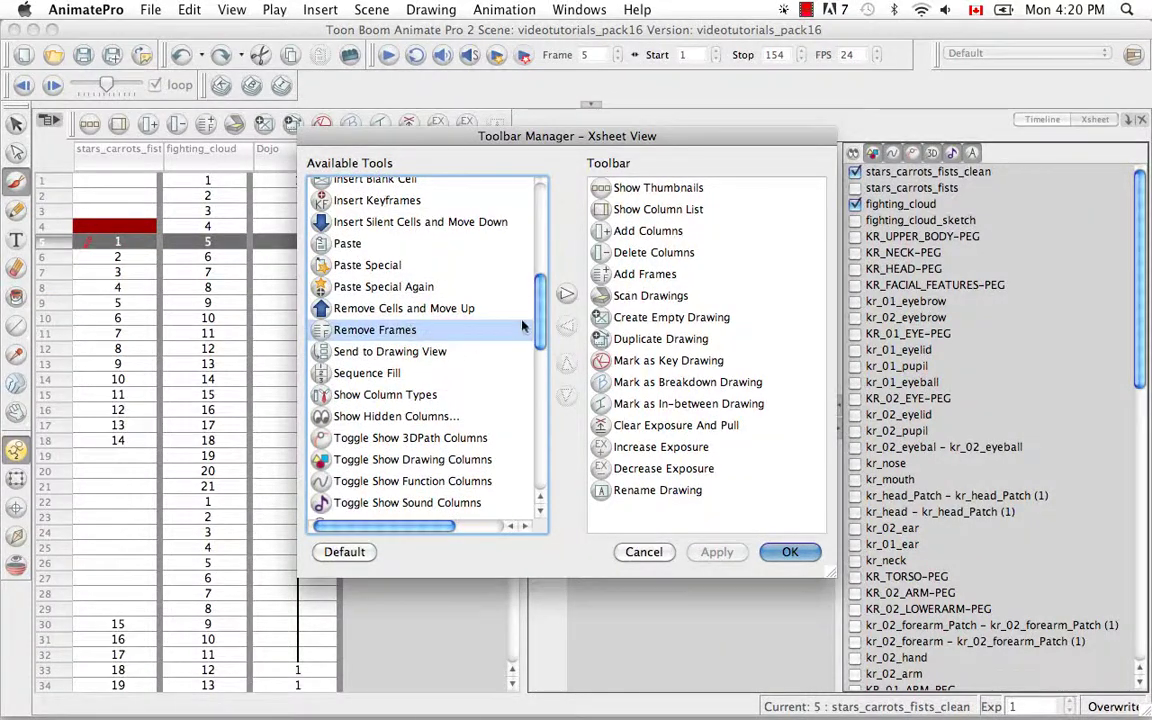
left_click(567, 296)
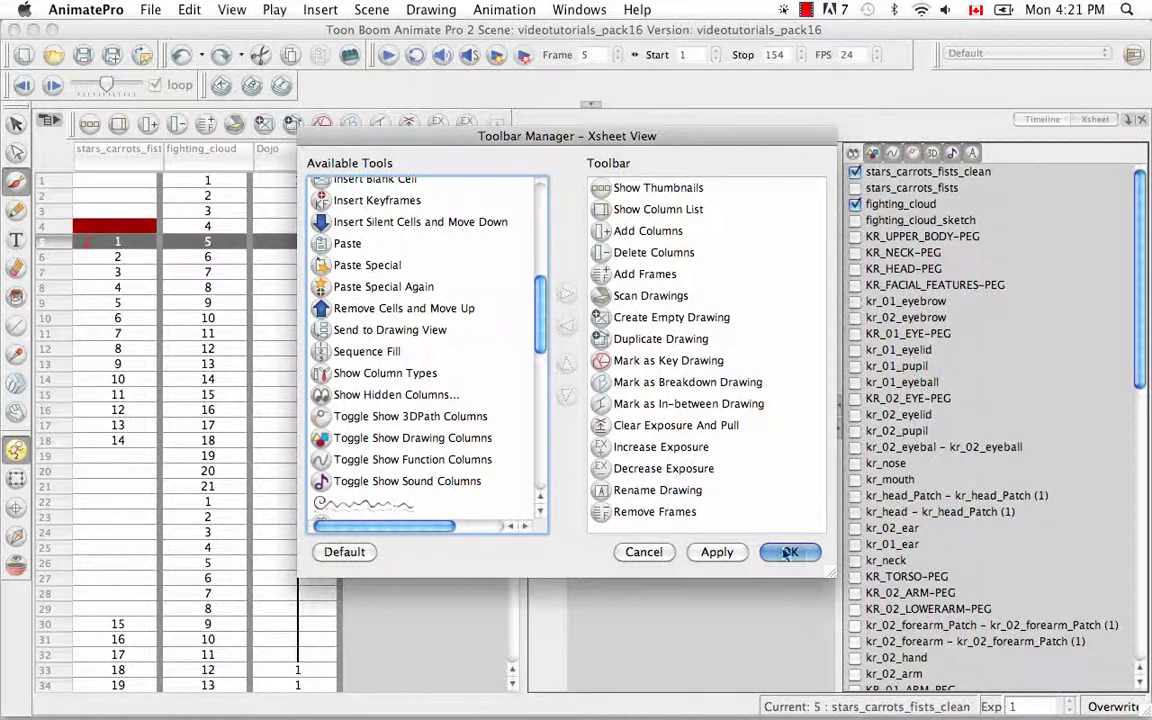
Apply the toolbar change, then remove frame 5 with the new Remove Frames button, leaving 153 frames.
left_click(717, 553)
left_click(793, 551)
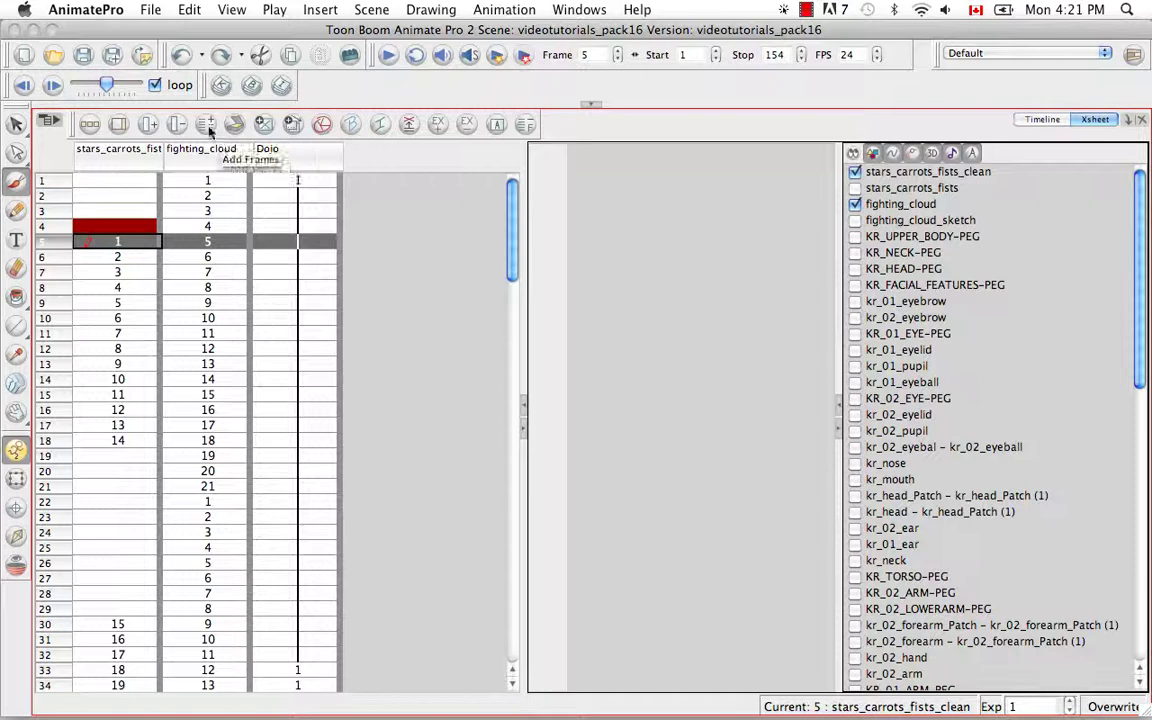
left_click(528, 124)
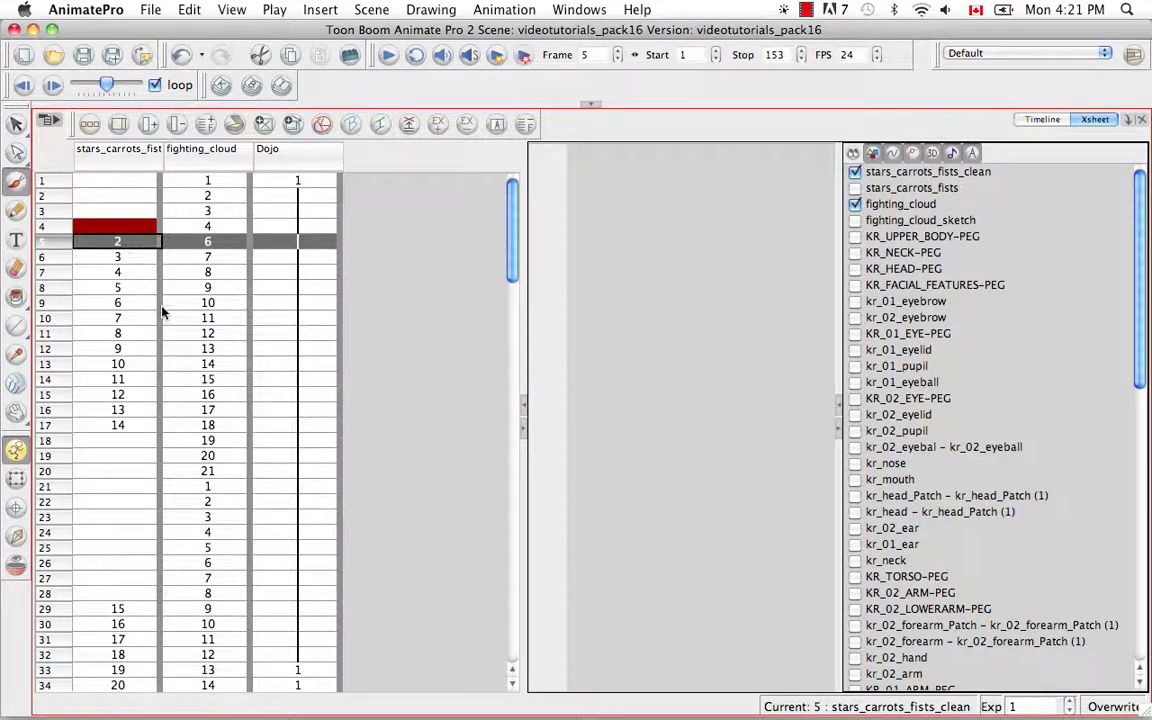
Undo, then delete frames 5–12 from every column with Delete, confirming the warning to leave 146 frames.
left_click(183, 58)
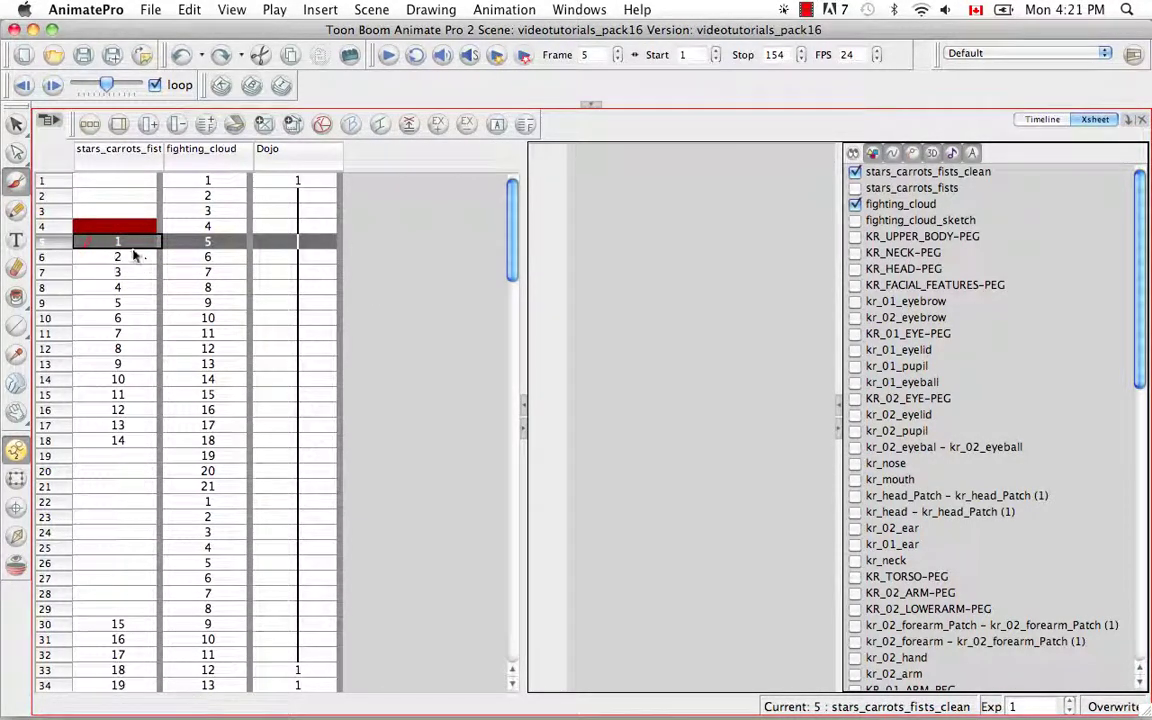
left_click(55, 247)
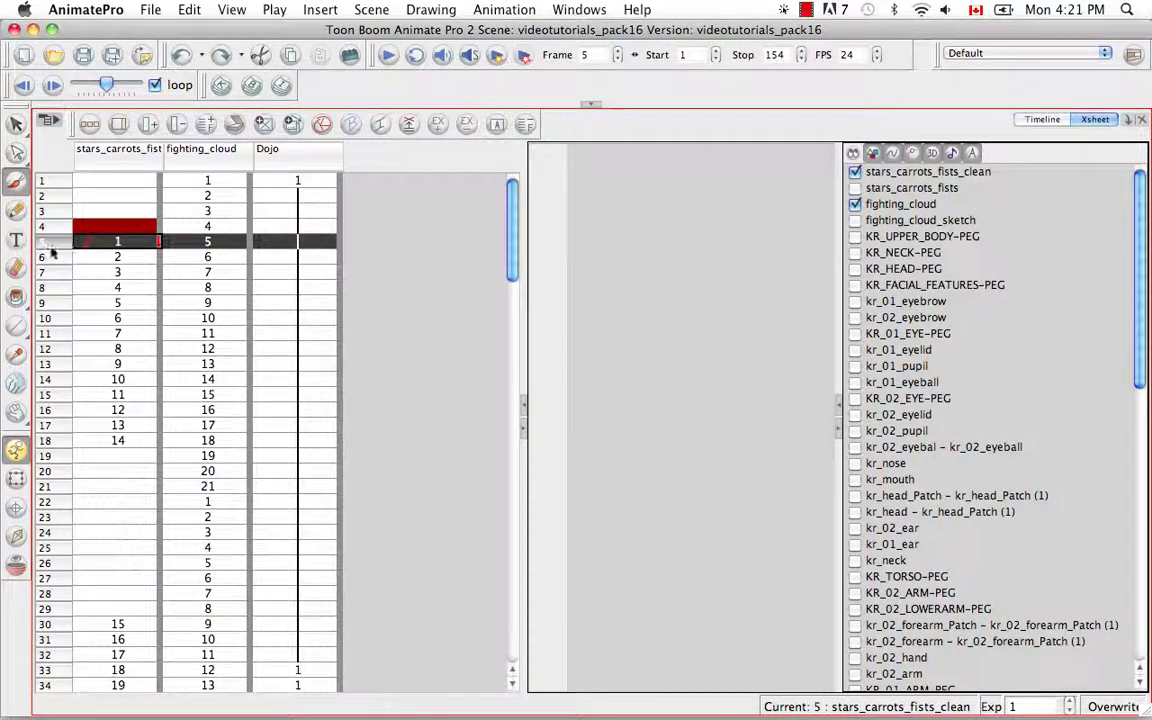
left_click_drag(48, 246, 60, 348)
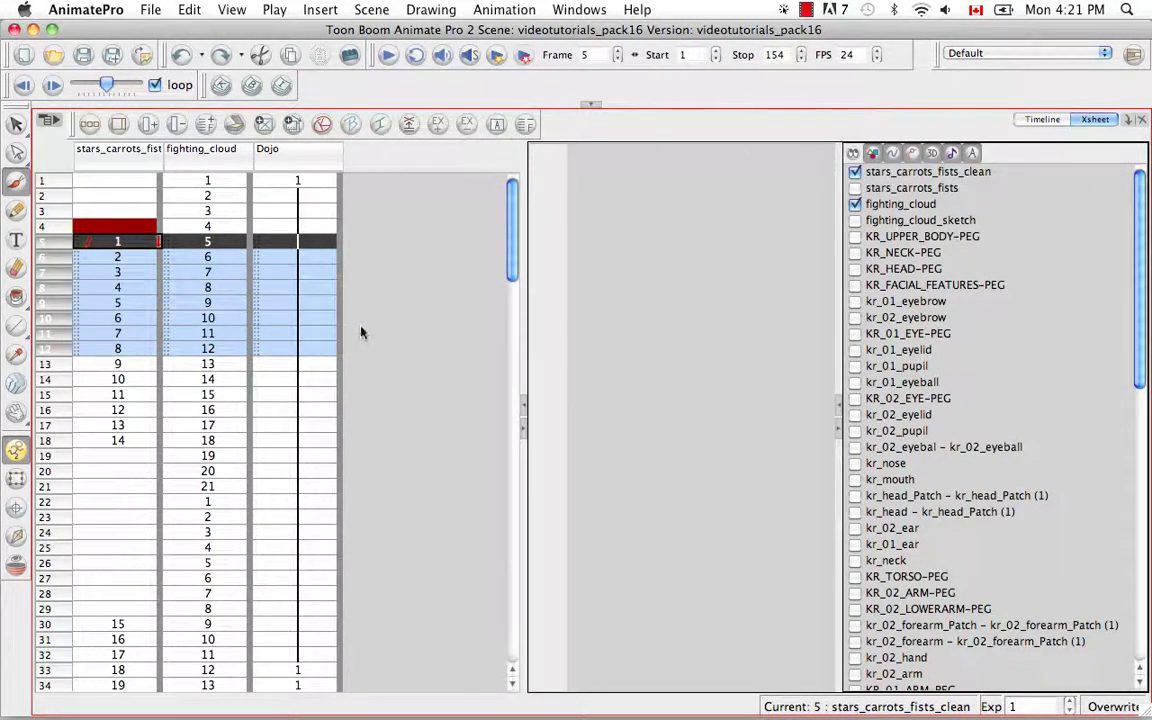
key("Delete")
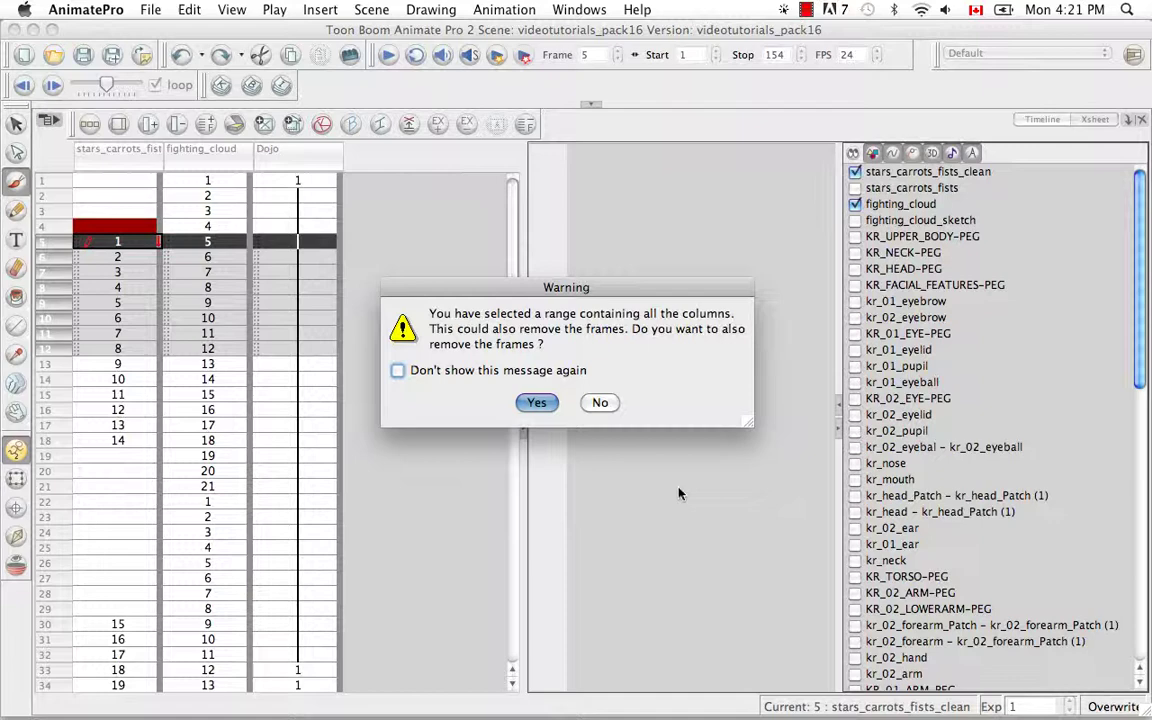
left_click(546, 404)
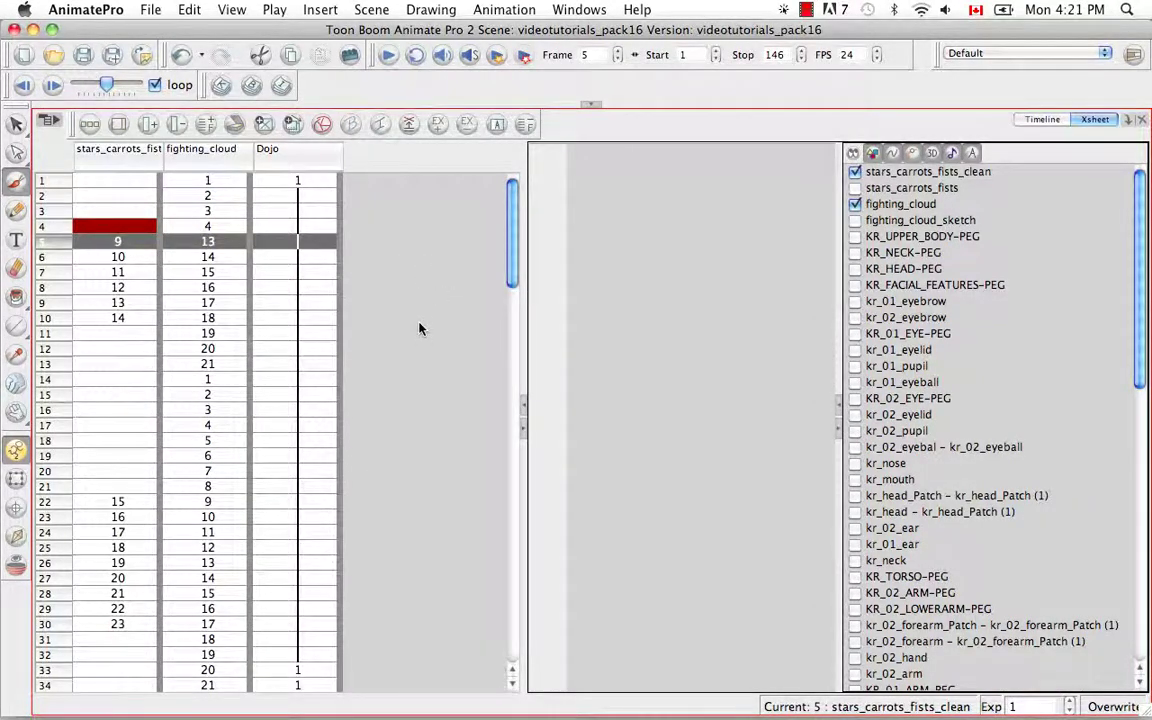
Undo, remove frames 5–12 via Scene > Frame > Remove Selected Frames, then undo back to 154 frames.
left_click(181, 54)
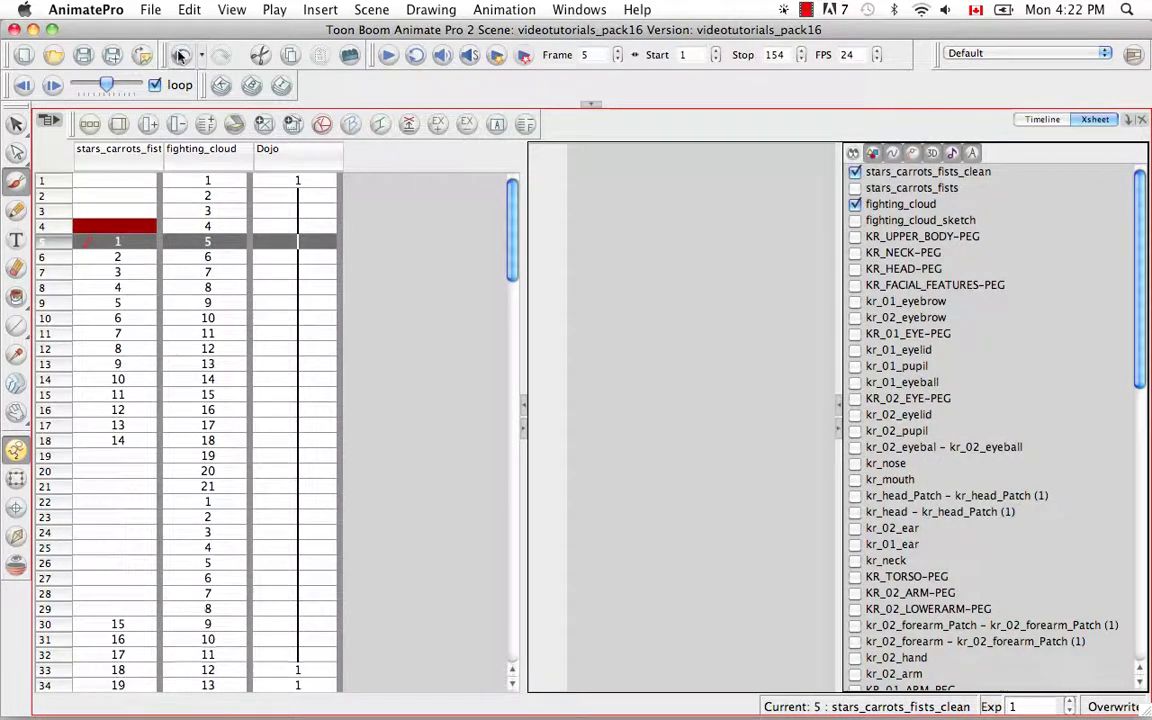
left_click_drag(55, 241, 66, 350)
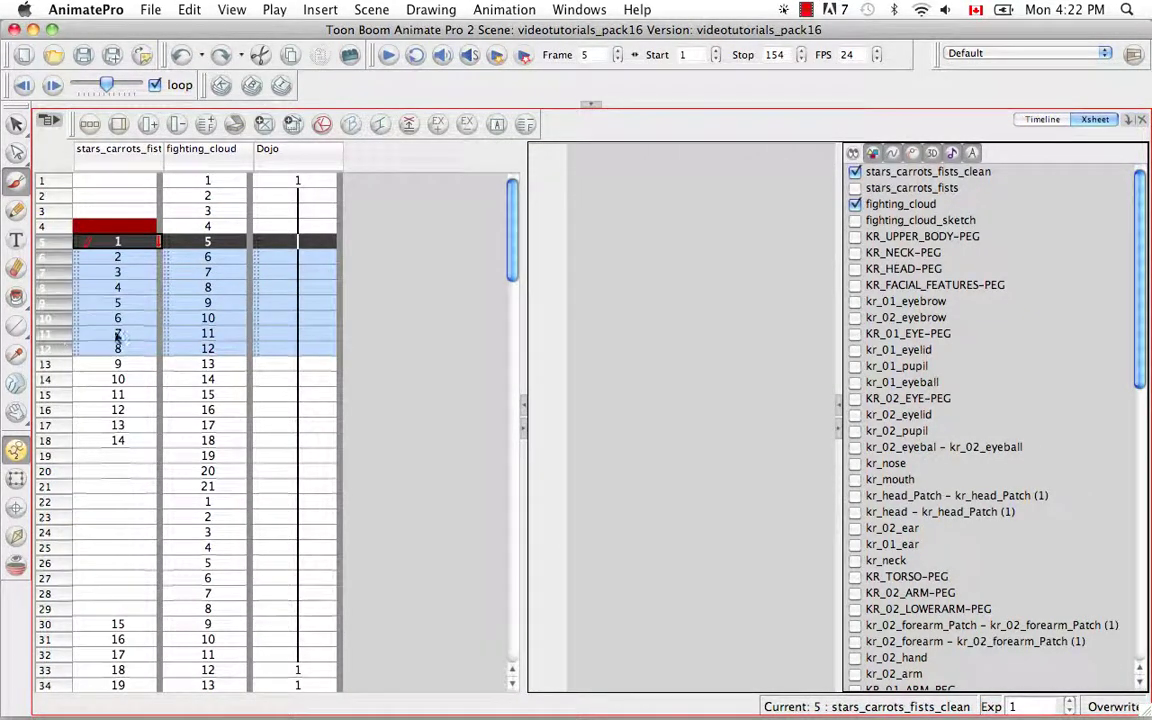
left_click(371, 9)
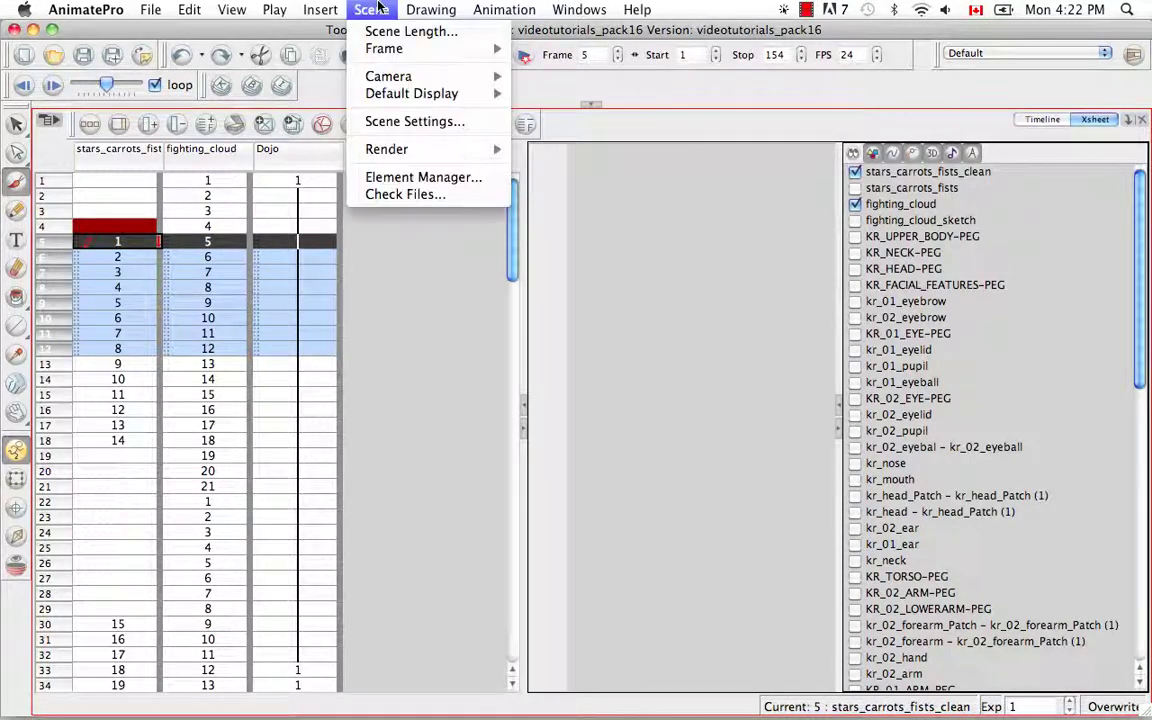
mouse_move(385, 48)
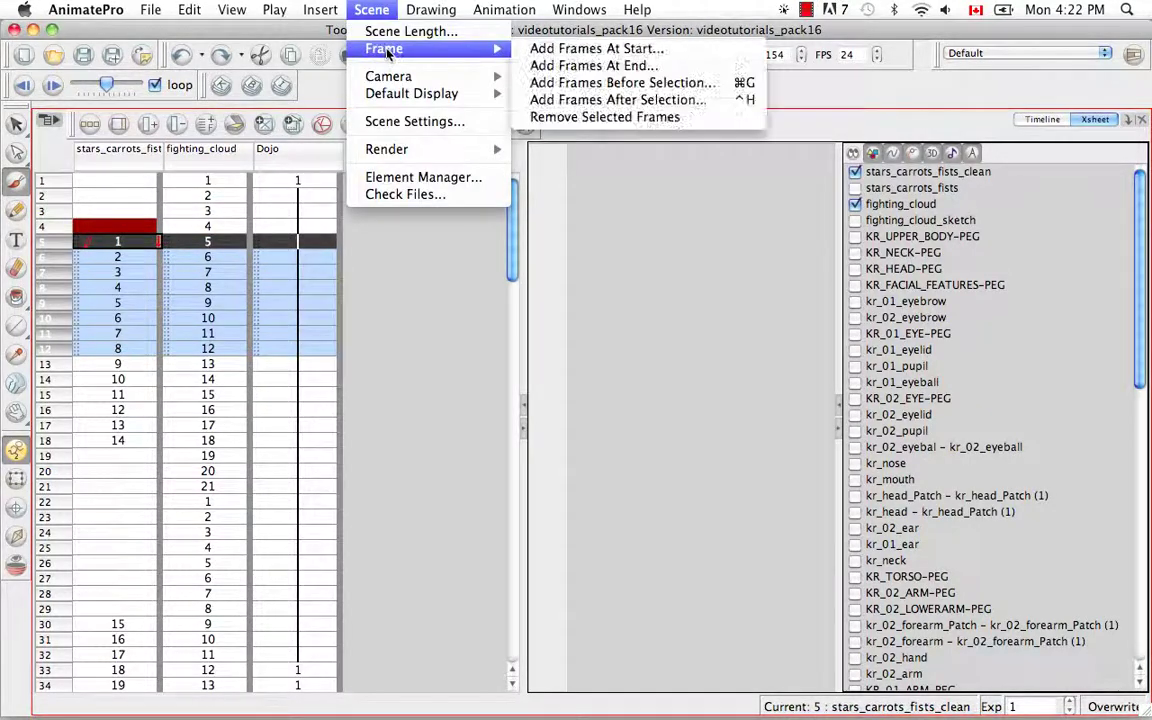
left_click(673, 120)
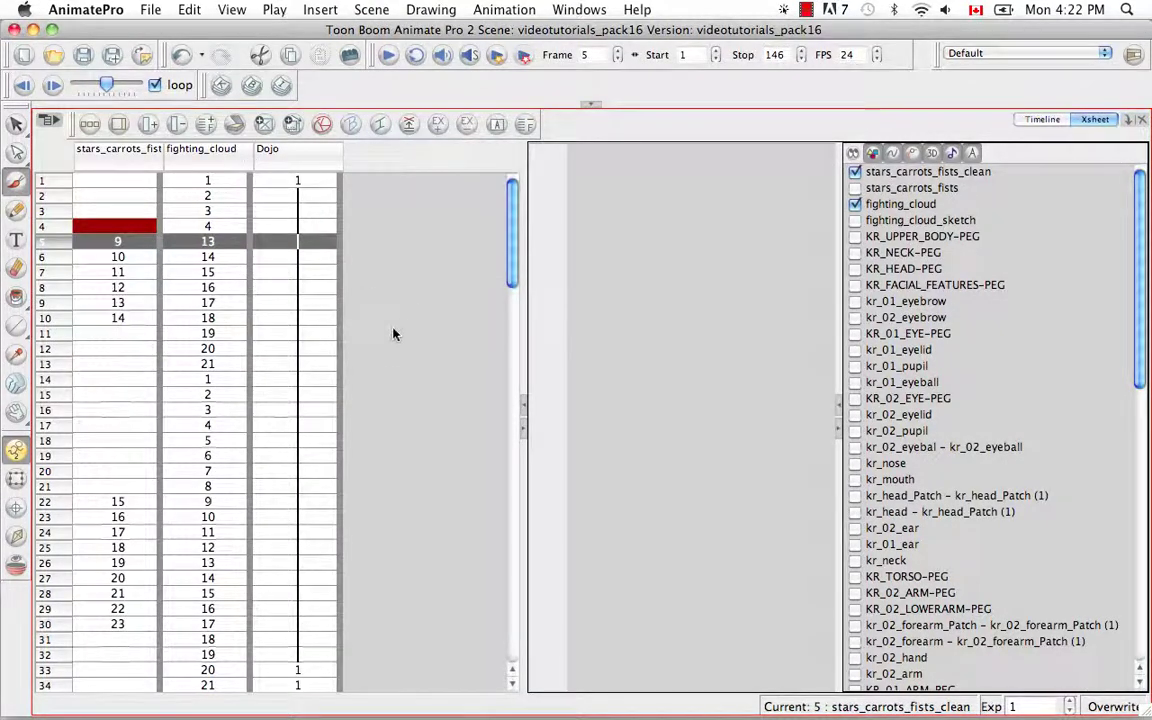
left_click(181, 54)
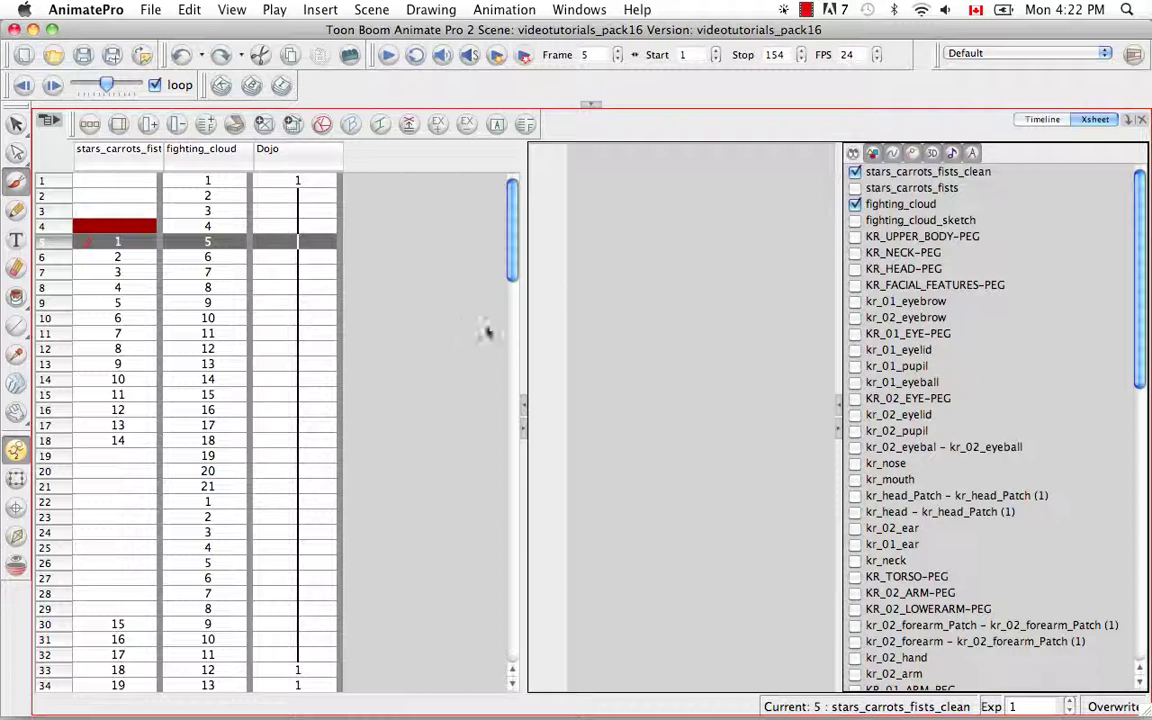